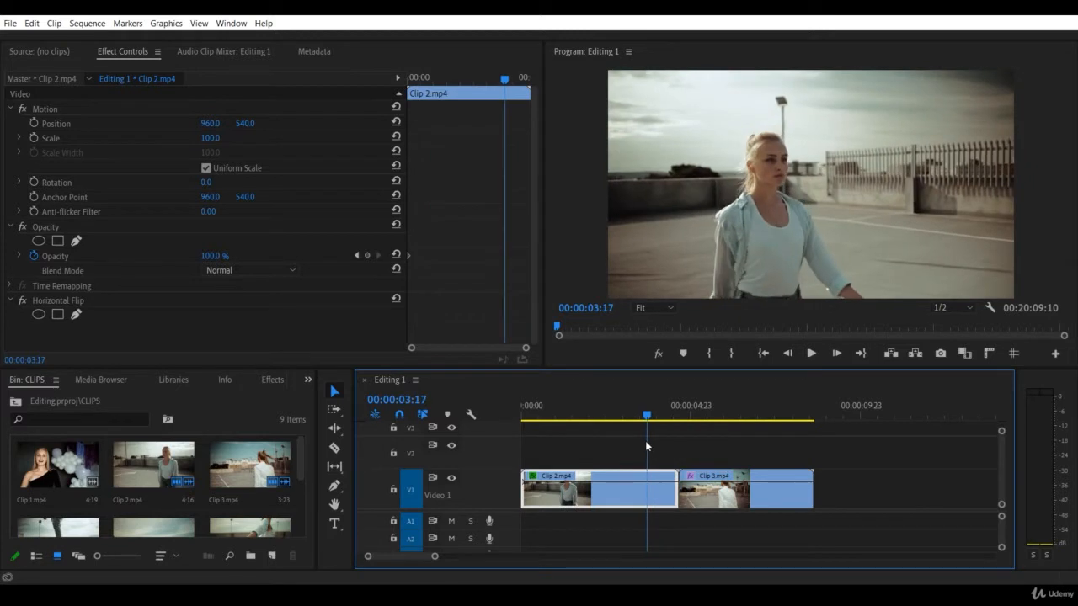
# - Deselect the clip and bring up the library of available effects and transitions
pyautogui.click(645, 441)
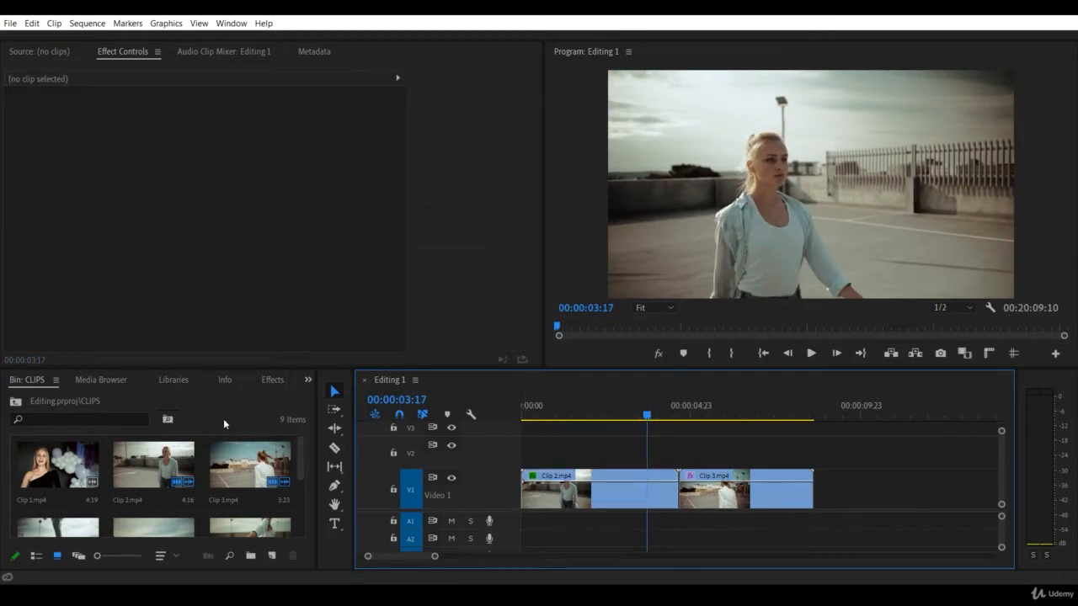
pyautogui.click(193, 396)
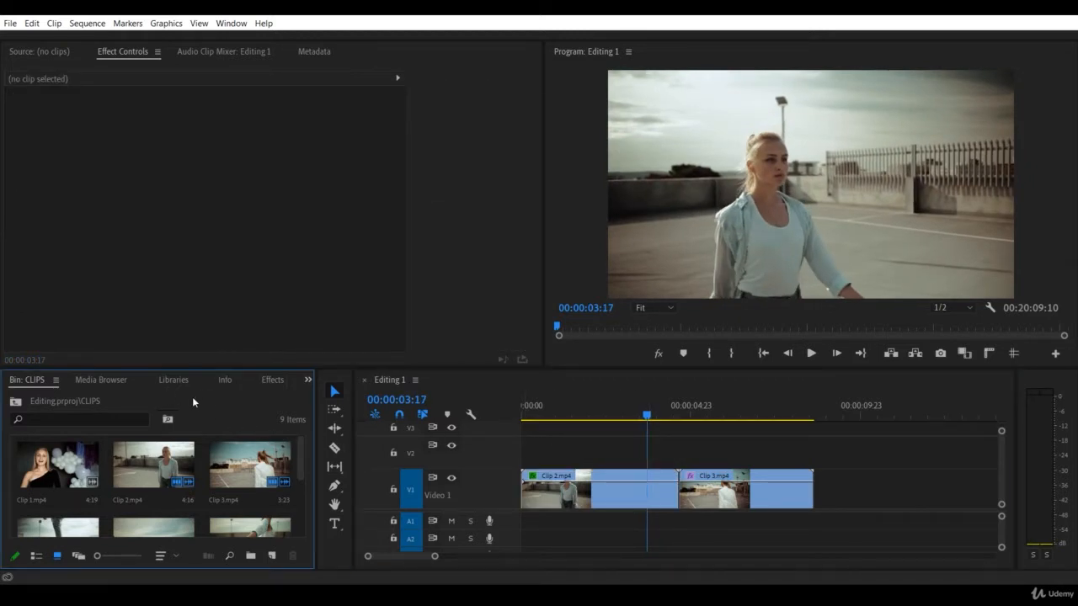
pyautogui.click(273, 381)
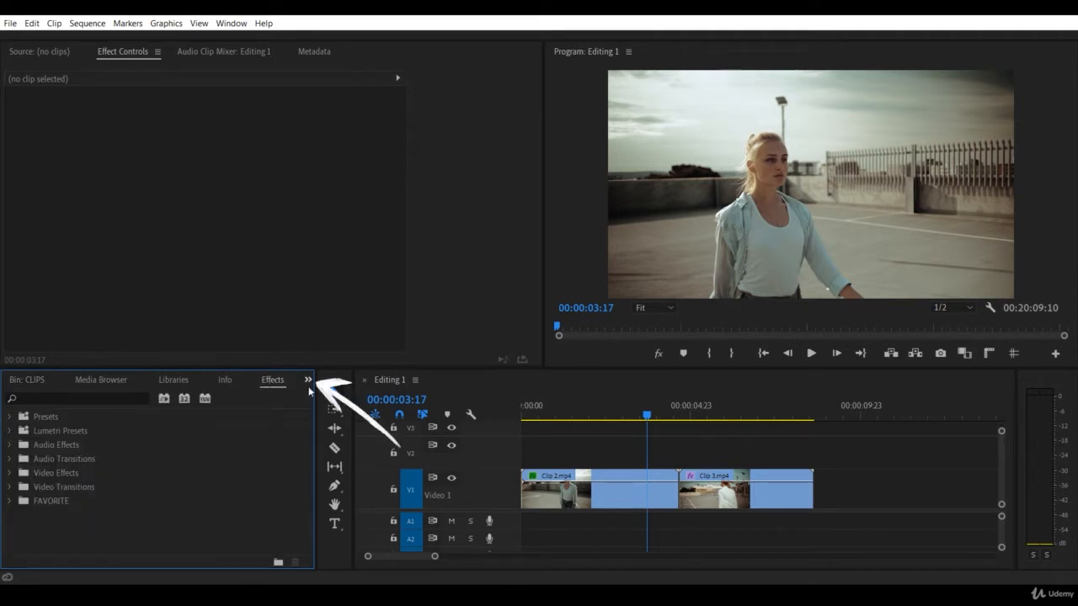
pyautogui.click(308, 381)
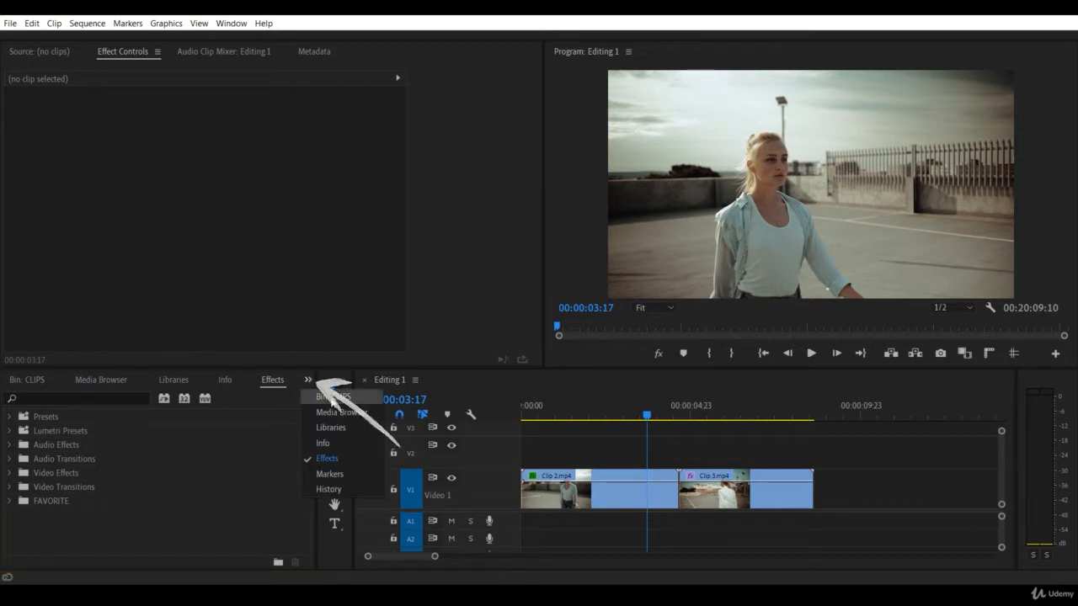
pyautogui.click(341, 453)
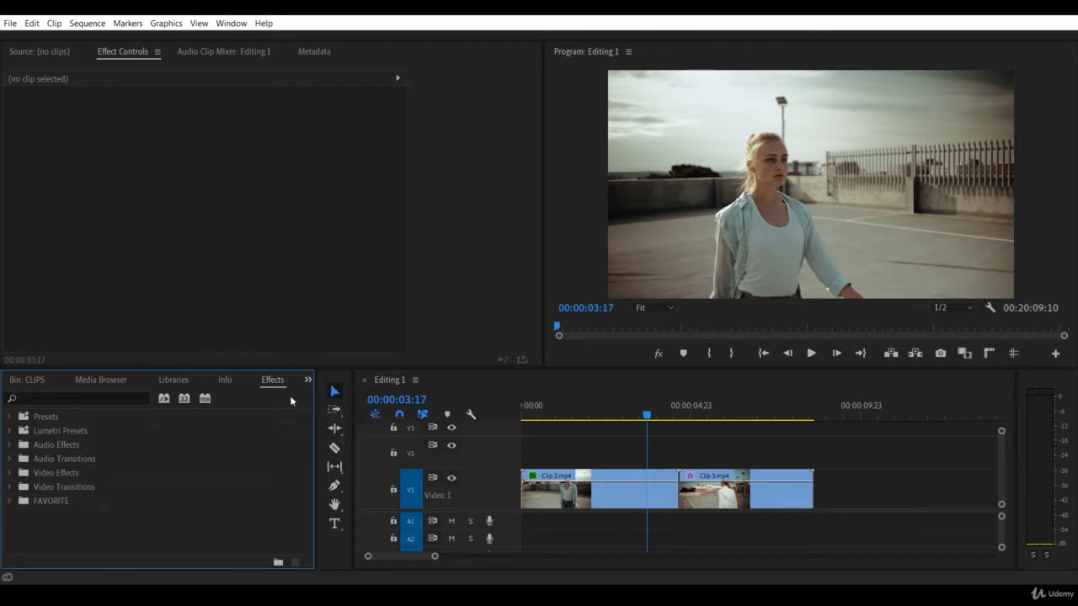
pyautogui.click(231, 23)
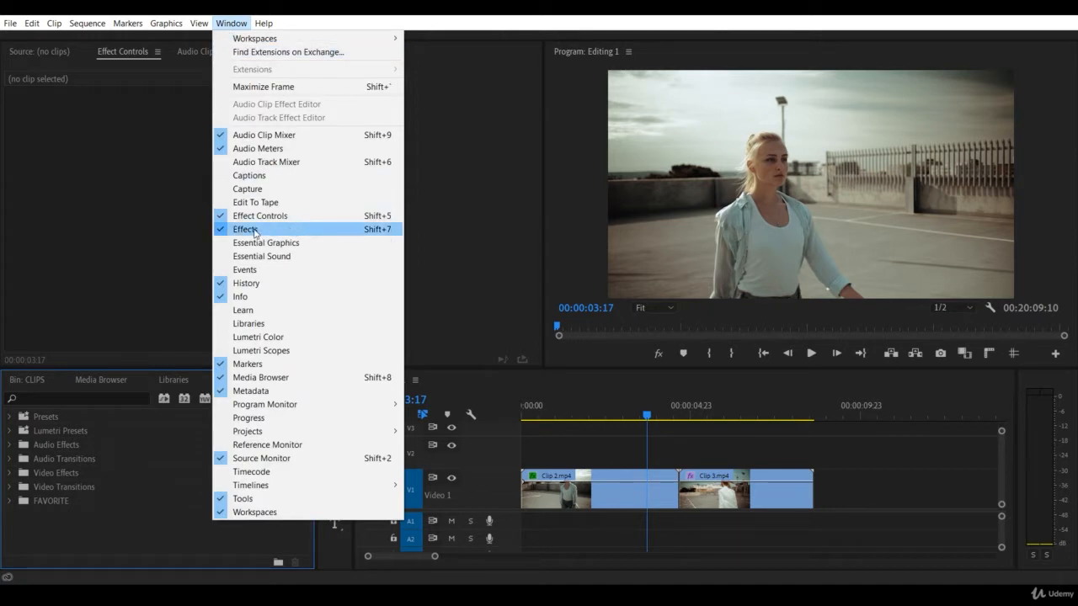
pyautogui.click(185, 533)
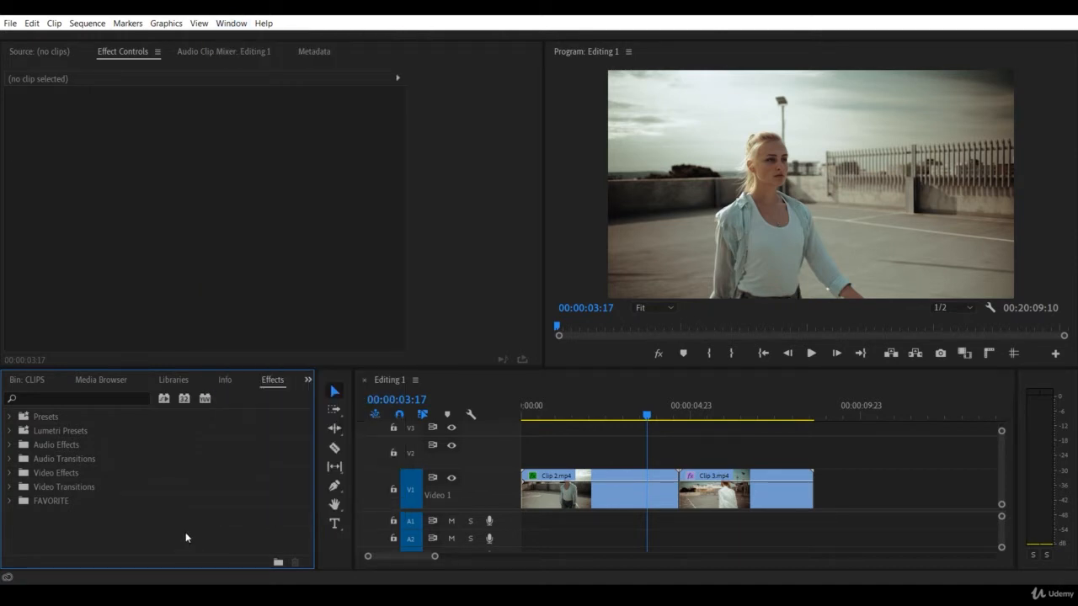
# - Expand the Video Transitions category and look through its groups, such as Zoom, Wipe and Slide
pyautogui.click(65, 489)
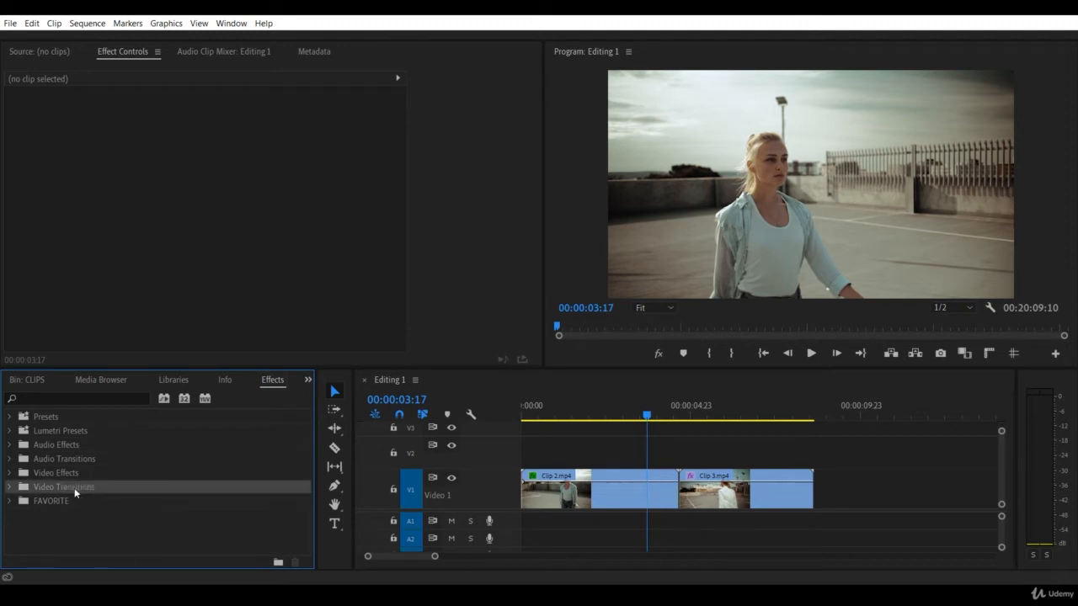
pyautogui.click(10, 489)
pyautogui.scroll(-3, 83, 485)
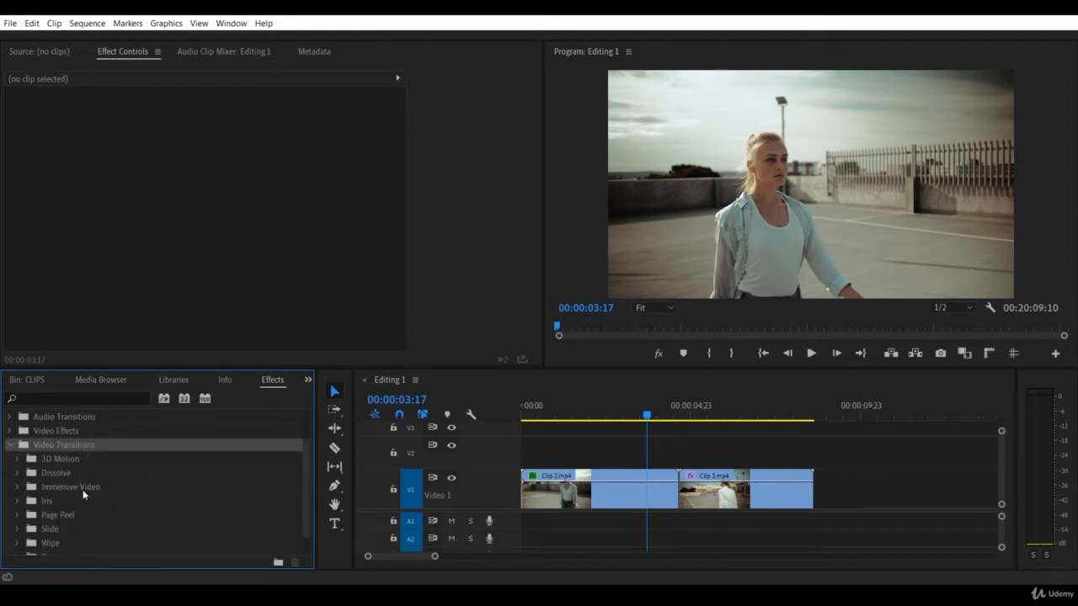
pyautogui.scroll(-1, 72, 513)
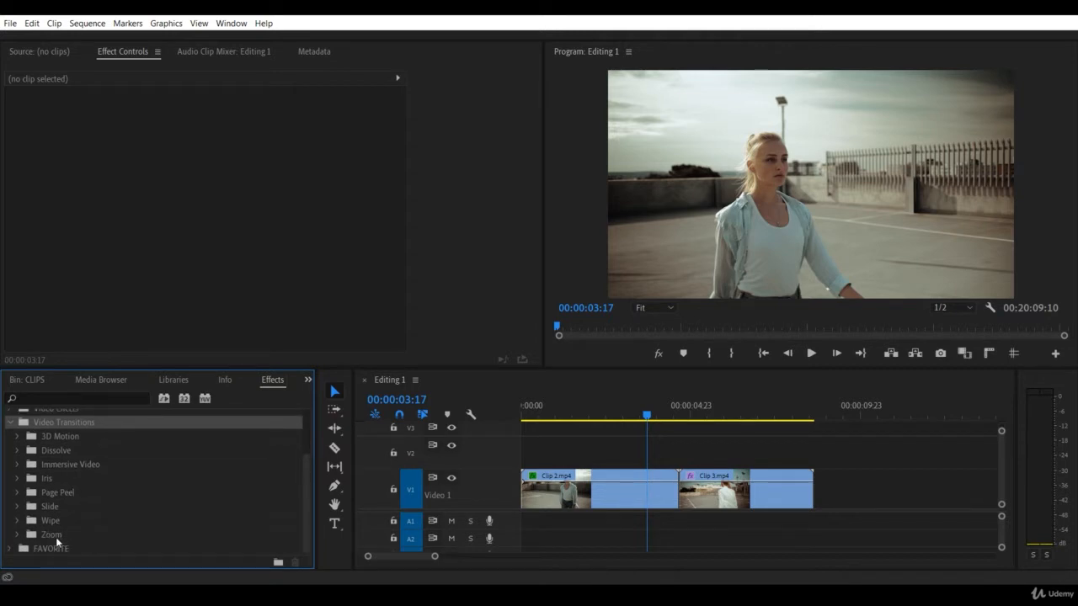
pyautogui.click(57, 536)
pyautogui.click(59, 523)
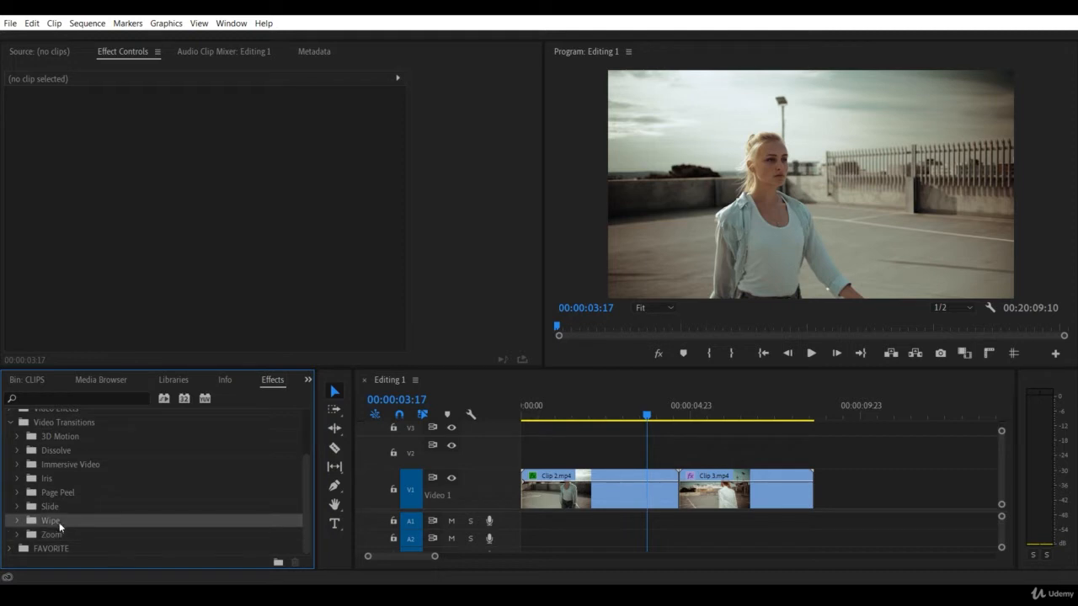
pyautogui.click(61, 508)
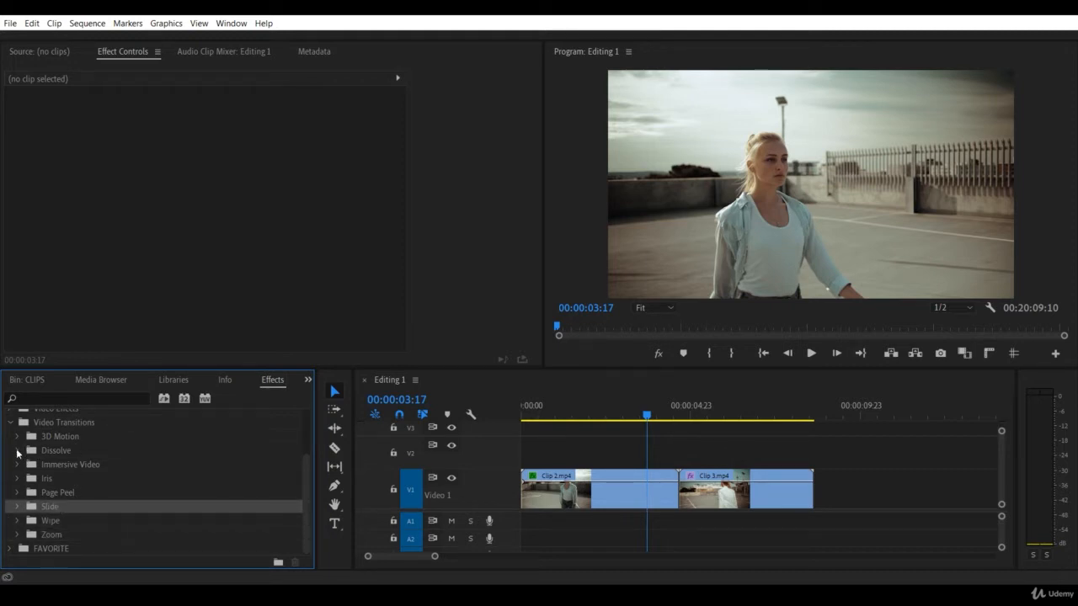
# - Expand the Dissolve group and apply the Cross Dissolve transition at the cut between Clip 2 and Clip 3
pyautogui.click(17, 452)
pyautogui.scroll(-1, 117, 455)
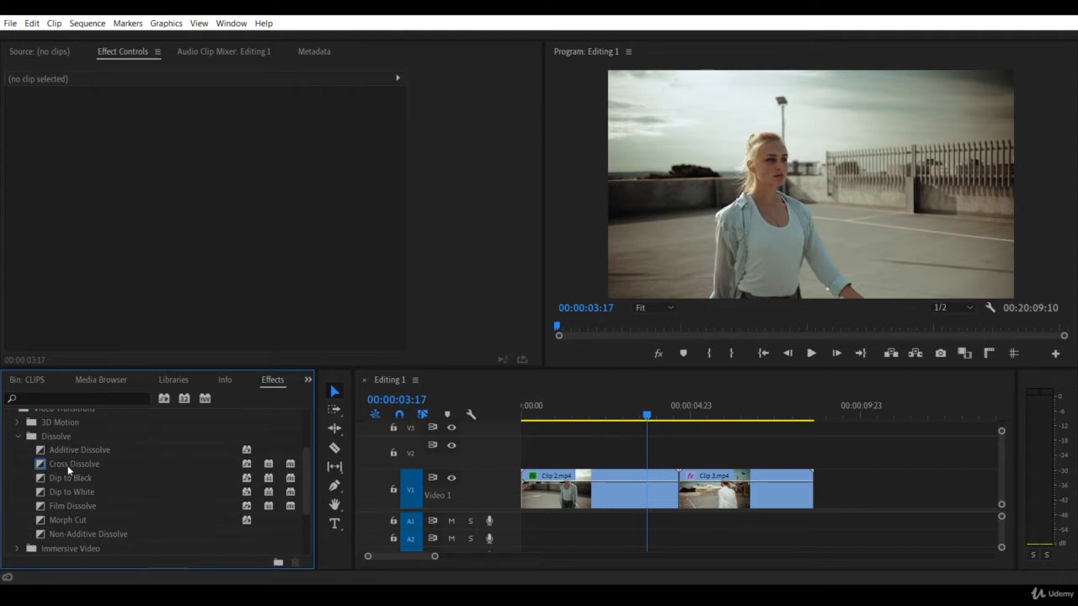
pyautogui.click(69, 467)
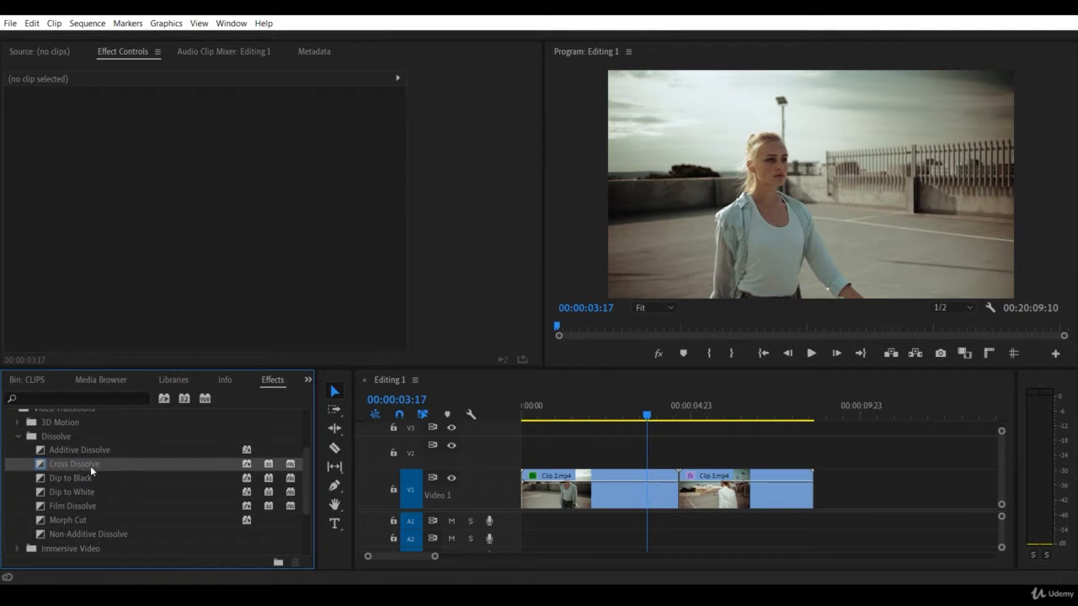
pyautogui.moveTo(77, 464); pyautogui.dragTo(679, 495)
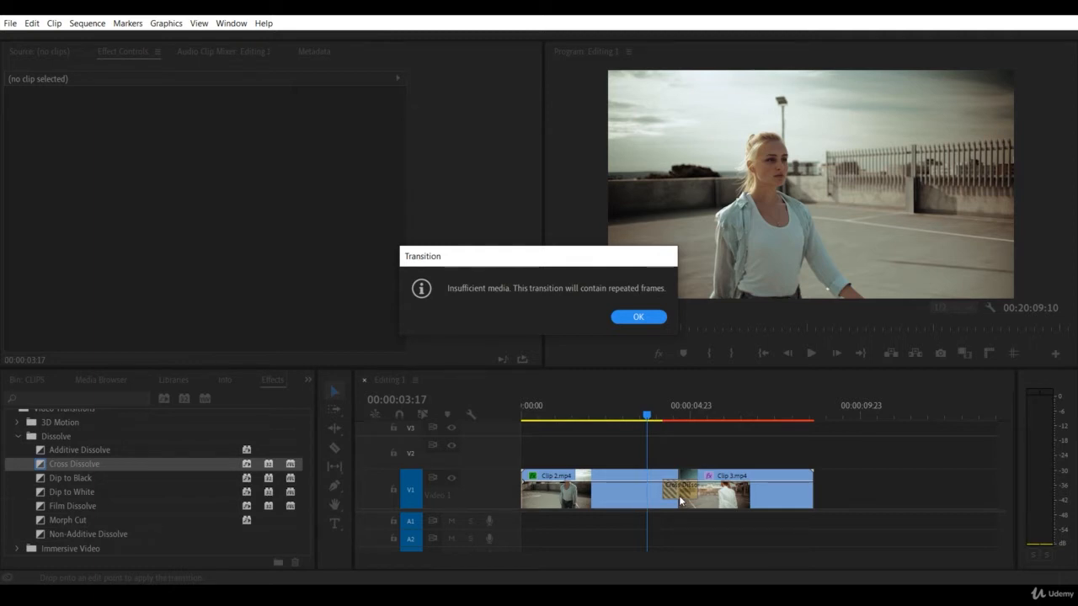
pyautogui.click(638, 318)
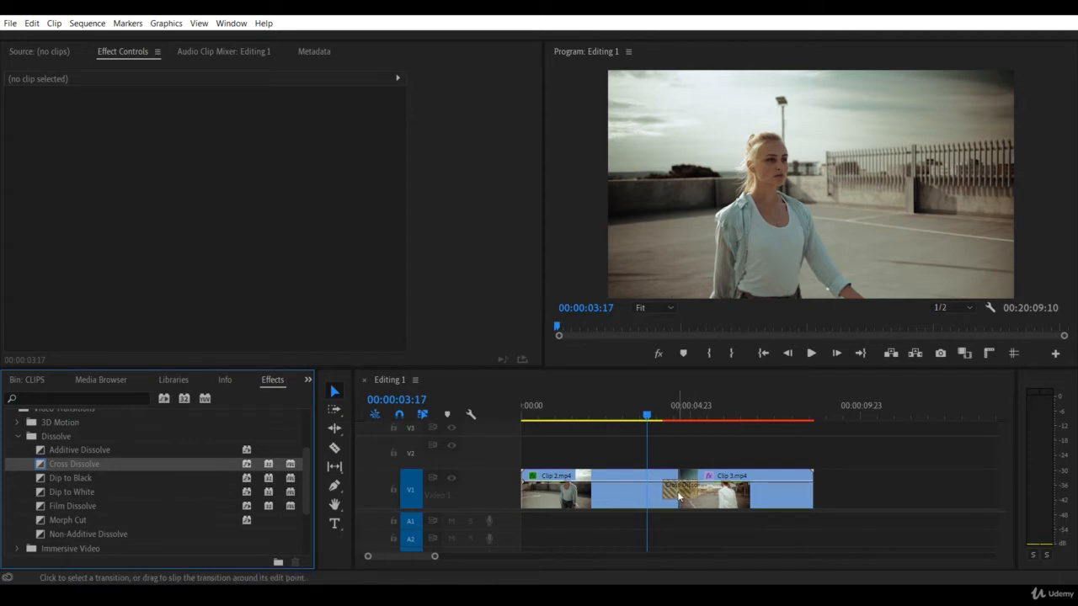
# - Increase the height of video track V1 and delete the Cross Dissolve between Clip 2 and Clip 3
pyautogui.click(677, 491)
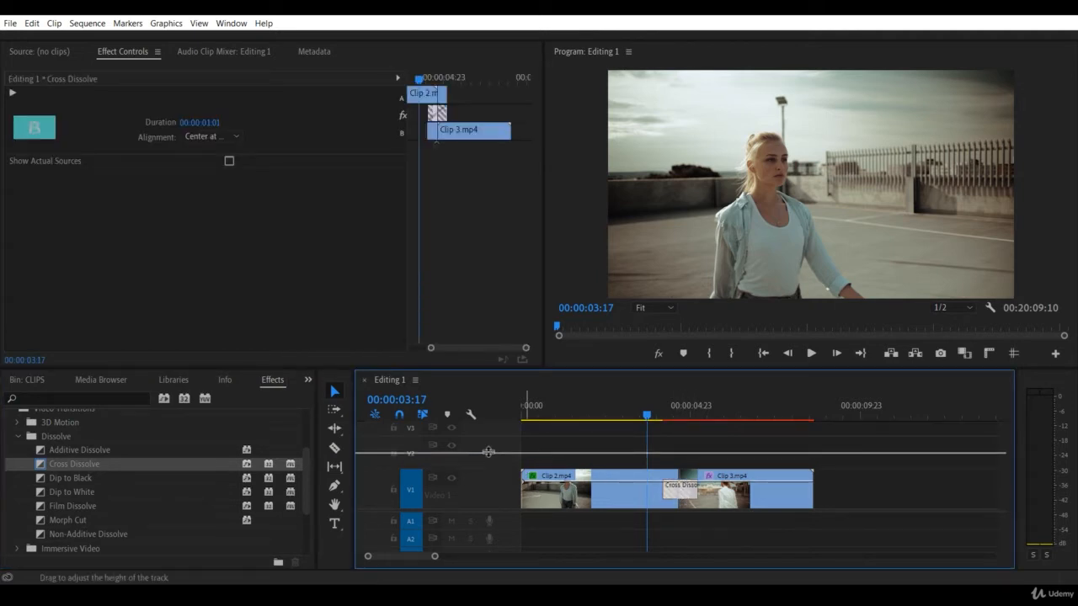
pyautogui.moveTo(488, 452); pyautogui.dragTo(489, 443)
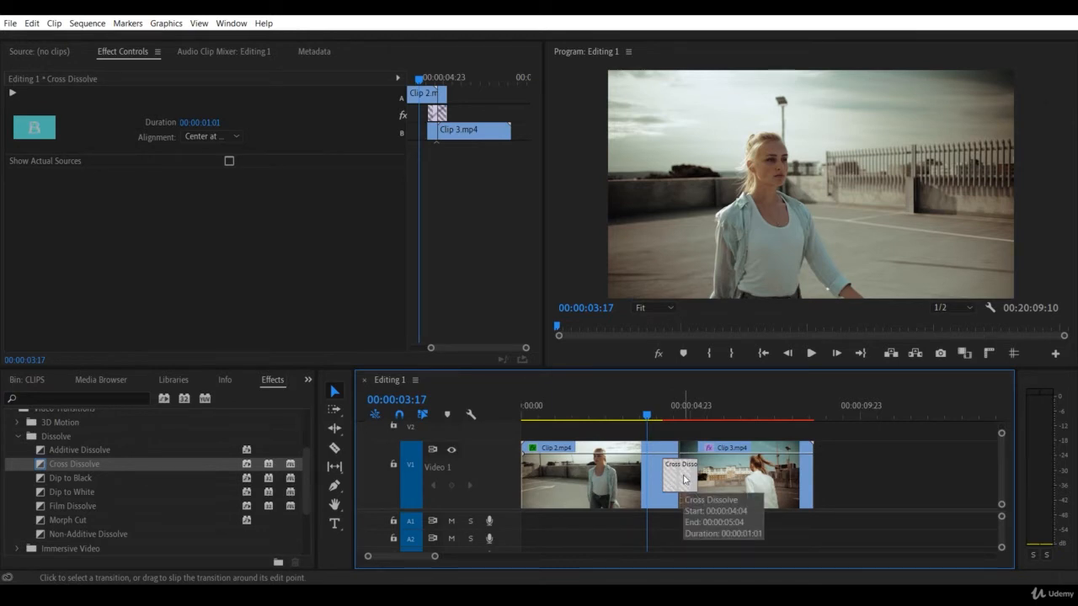
pyautogui.press('Delete')
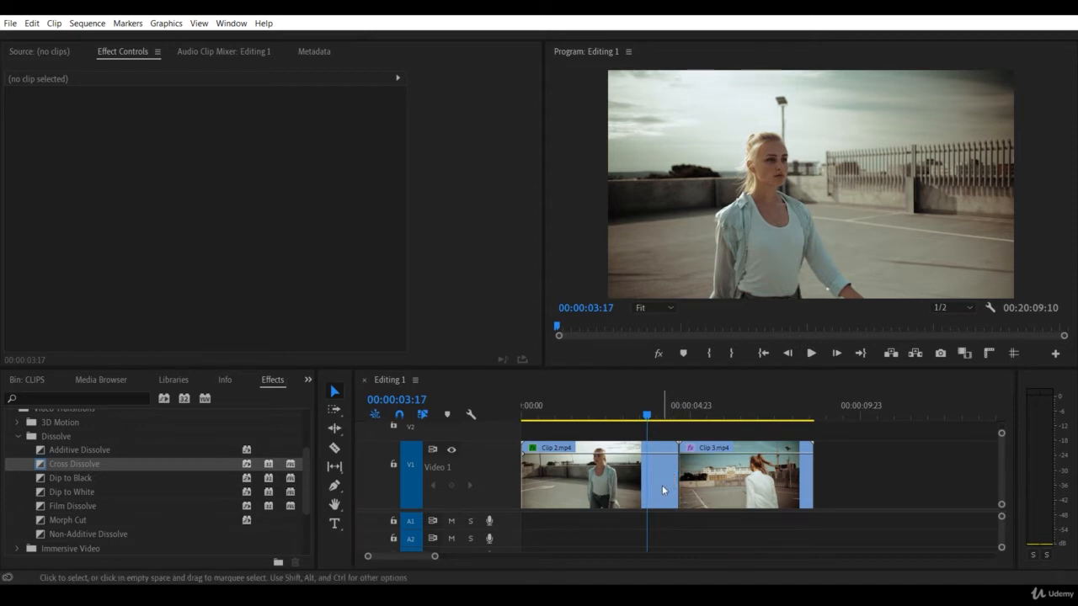
# - Move Clip 3 later on track V1, leaving a gap of about two seconds after Clip 2
pyautogui.click(664, 487)
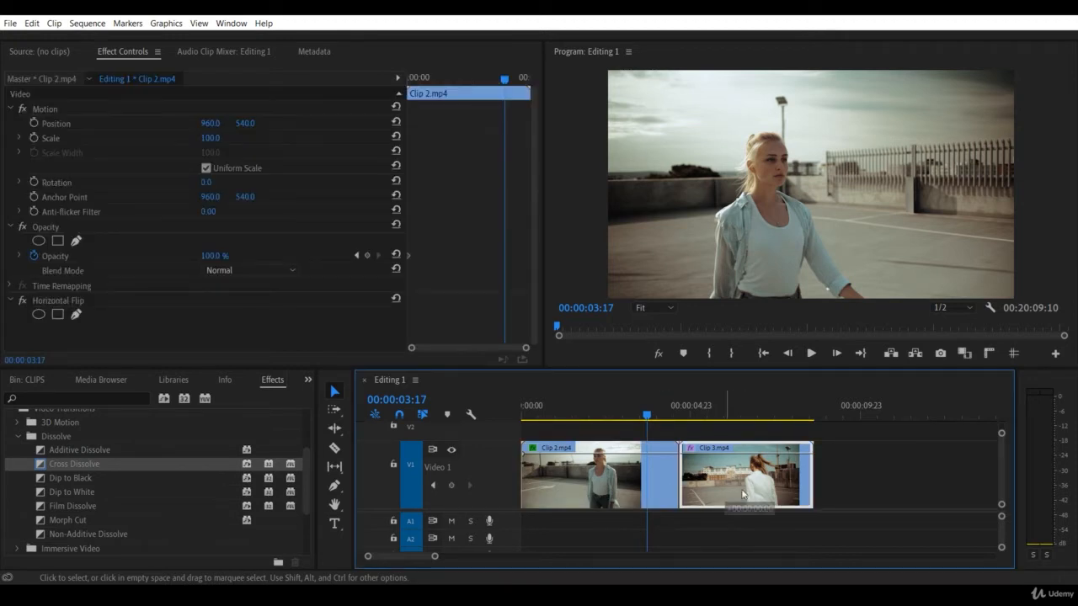
pyautogui.moveTo(736, 485); pyautogui.dragTo(804, 485)
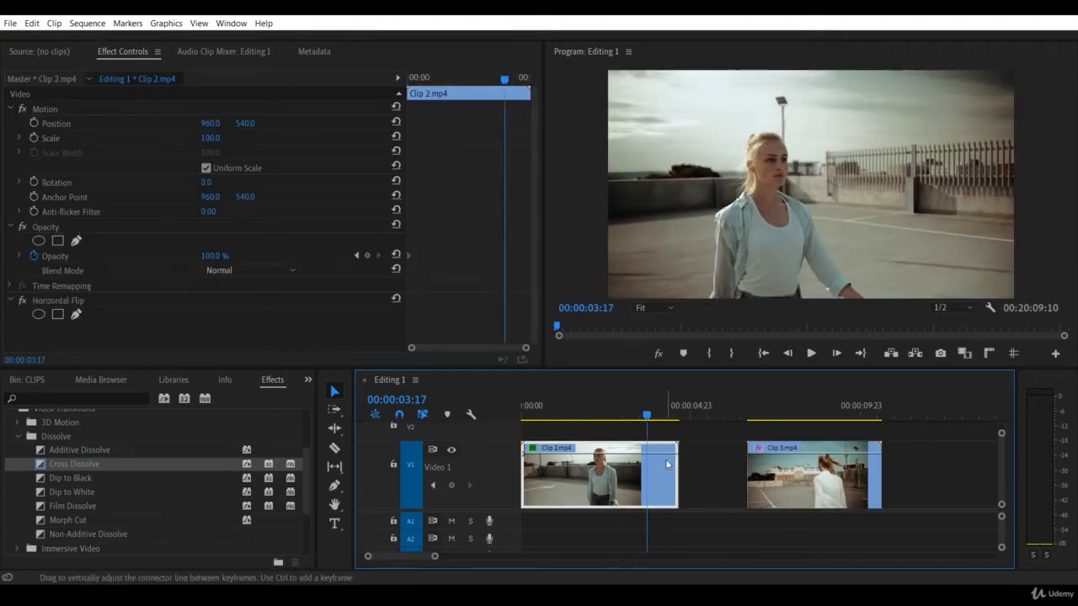
# - Try to extend the end of Clip 2 into the gap, beyond its available media
pyautogui.moveTo(676, 487); pyautogui.dragTo(708, 486)
pyautogui.moveTo(649, 416); pyautogui.dragTo(674, 417)
pyautogui.moveTo(684, 468); pyautogui.dragTo(673, 485)
pyautogui.click(673, 416)
pyautogui.moveTo(674, 417); pyautogui.dragTo(671, 418)
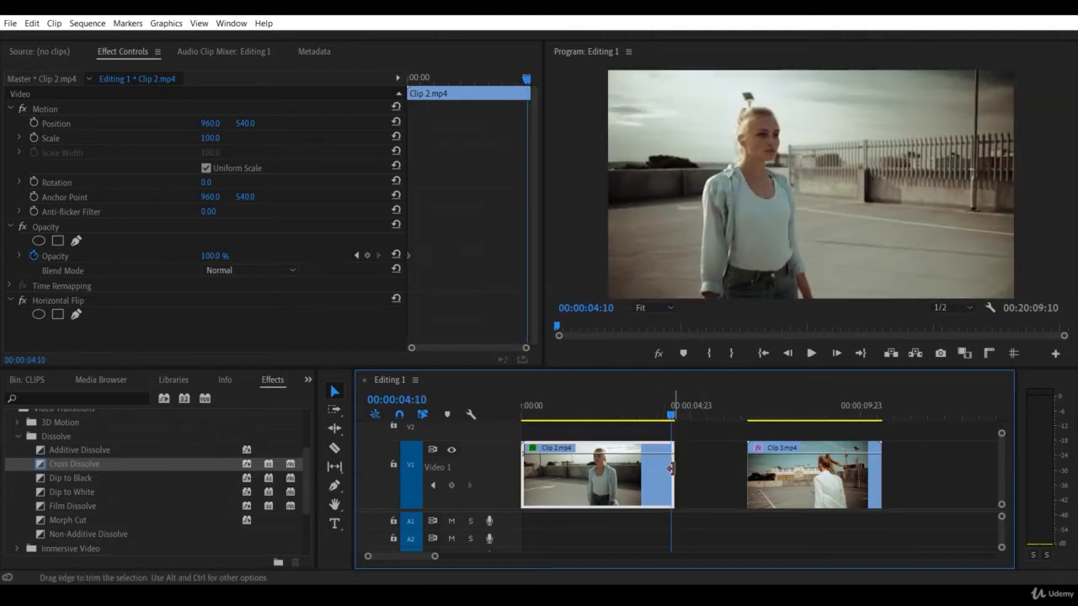
pyautogui.moveTo(673, 470); pyautogui.dragTo(705, 477)
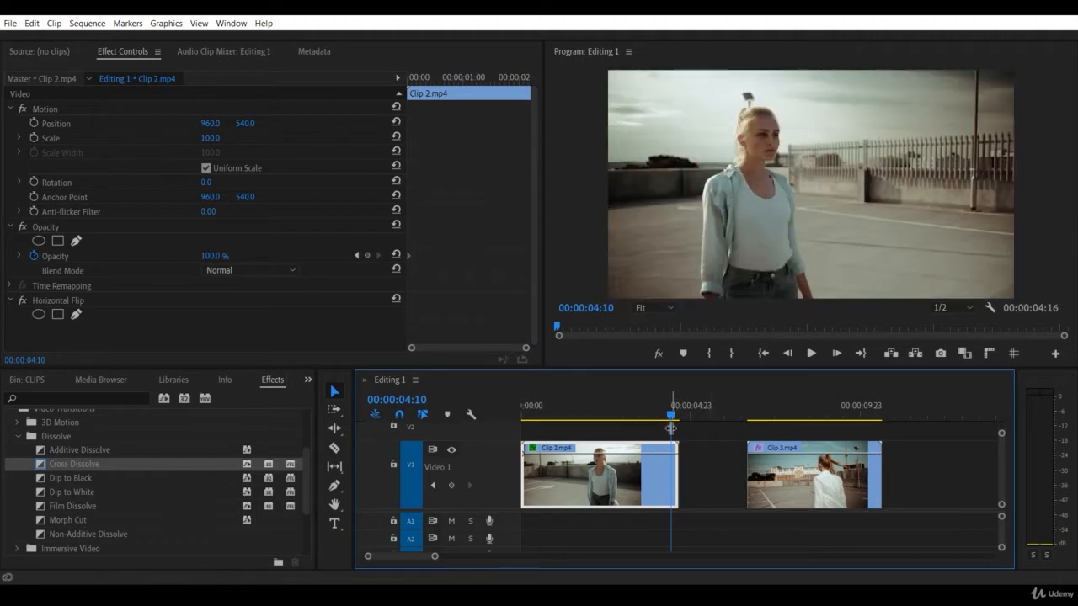
# - Place the playhead at the start of Clip 3 and try to extend the clip's beginning earlier
pyautogui.click(674, 414)
pyautogui.click(759, 405)
pyautogui.click(755, 404)
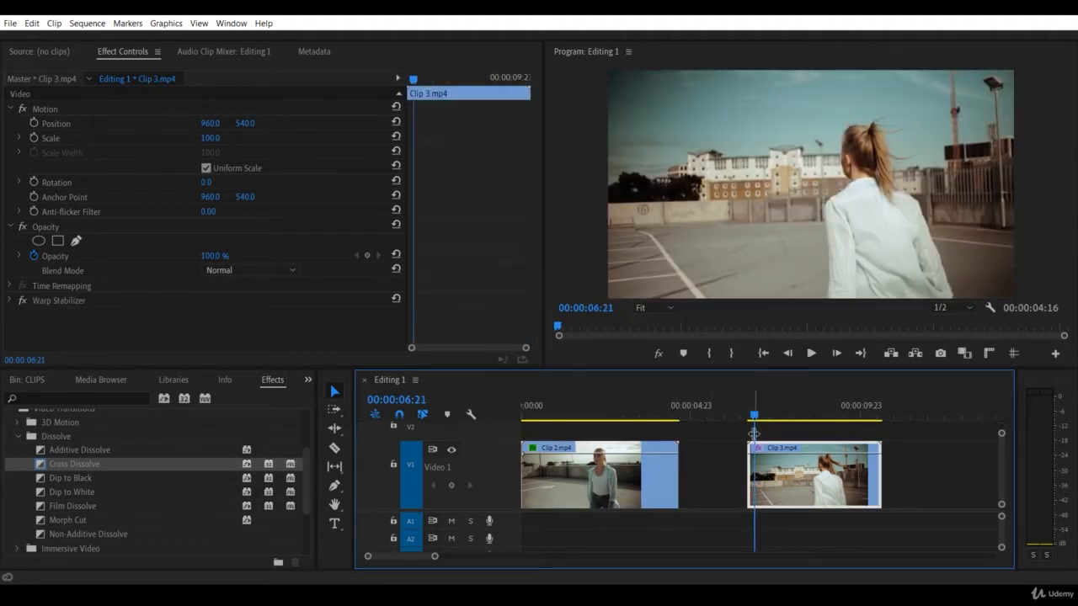
pyautogui.moveTo(755, 416); pyautogui.dragTo(750, 422)
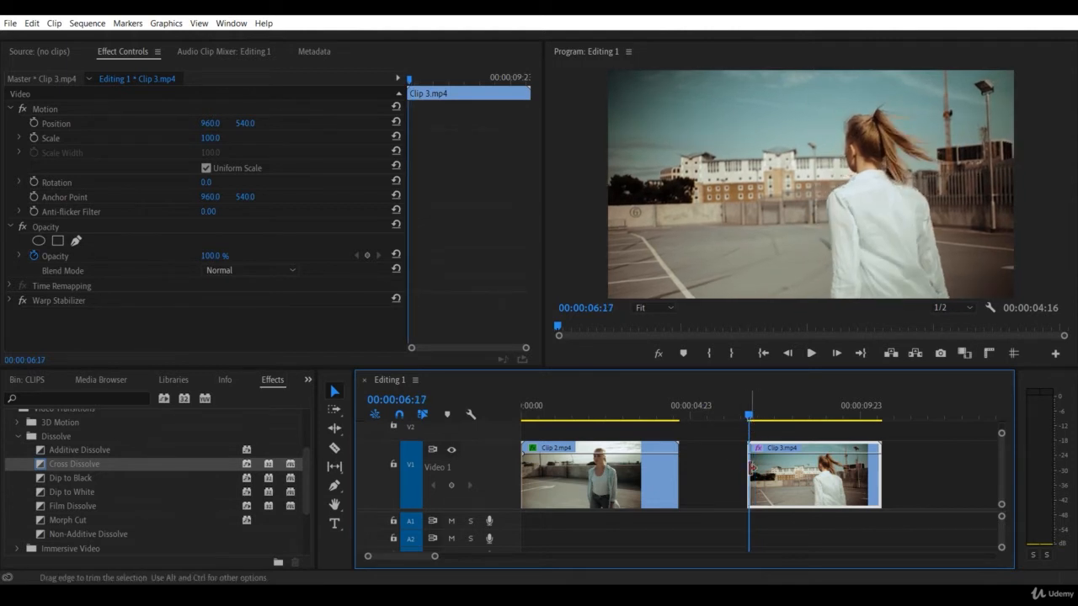
pyautogui.moveTo(753, 472); pyautogui.dragTo(726, 476)
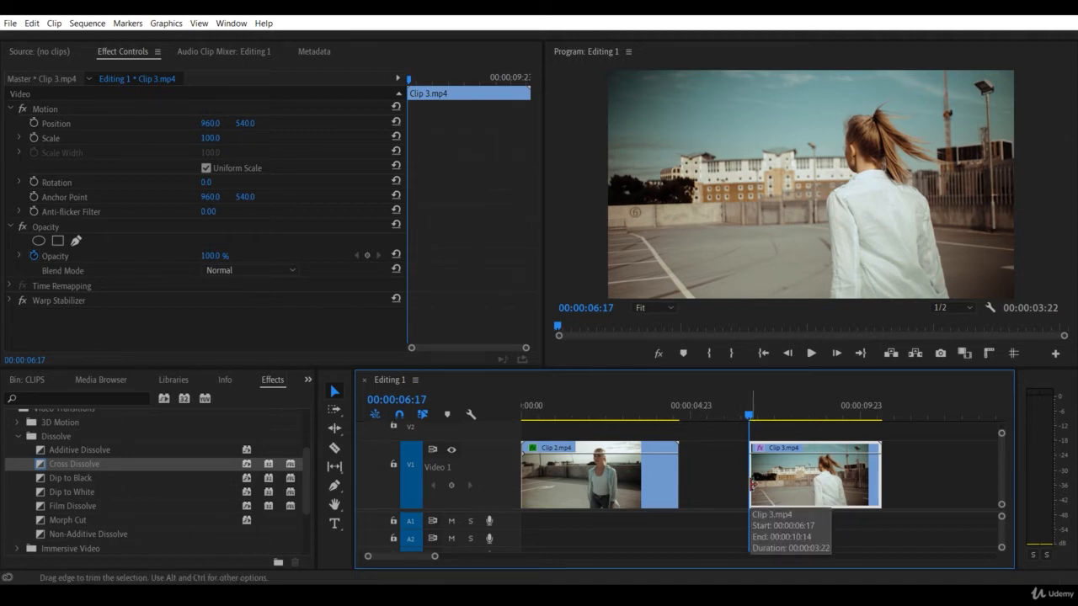
# - Trim off a short portion of Clip 3's beginning and shorten the end of Clip 2 to 00:00:03:12
pyautogui.moveTo(752, 483); pyautogui.dragTo(772, 485)
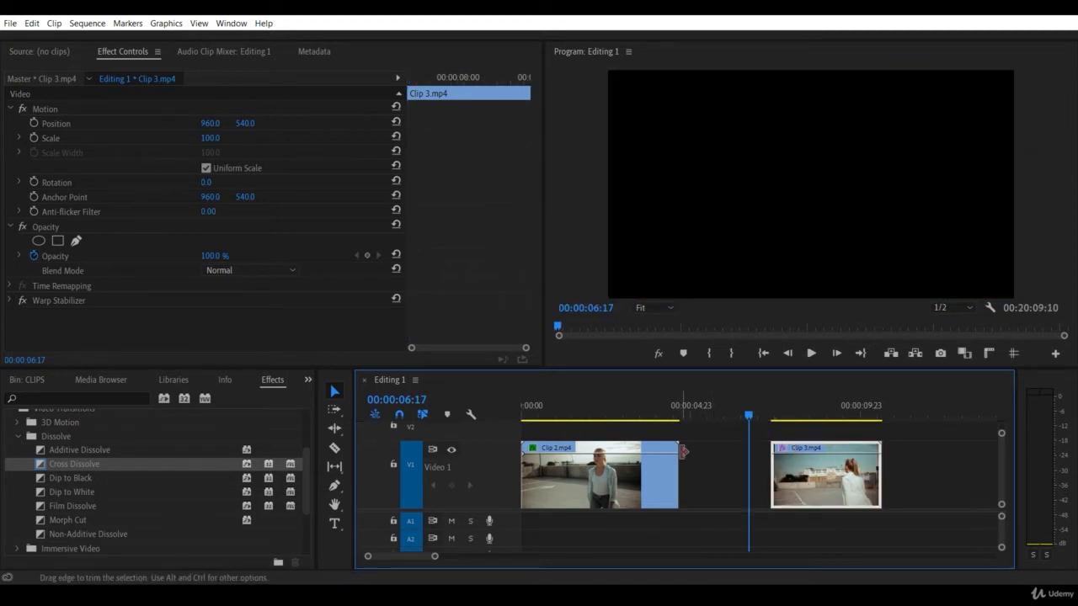
pyautogui.click(649, 474)
pyautogui.click(641, 408)
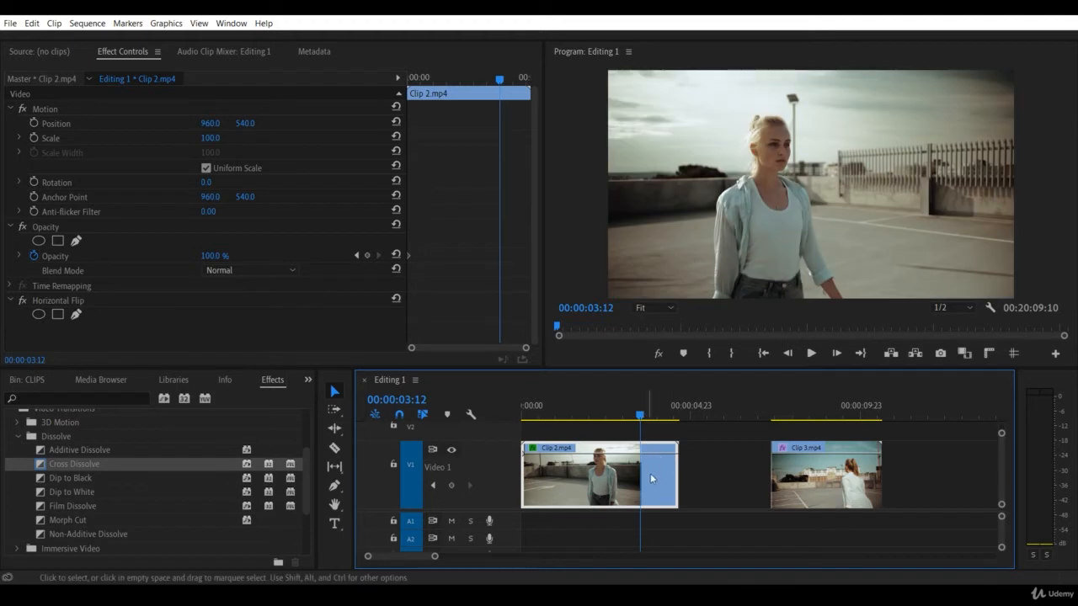
pyautogui.moveTo(668, 479); pyautogui.dragTo(640, 478)
# - Close the gap by moving Clip 3 directly against the end of Clip 2 at 00:00:03:12
pyautogui.click(718, 488)
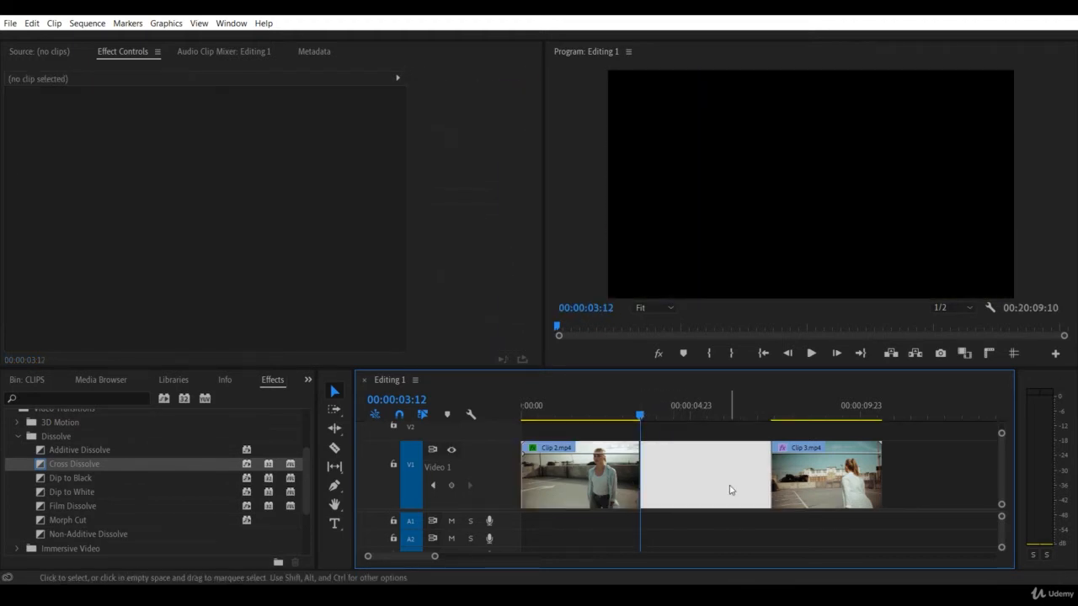
pyautogui.click(796, 492)
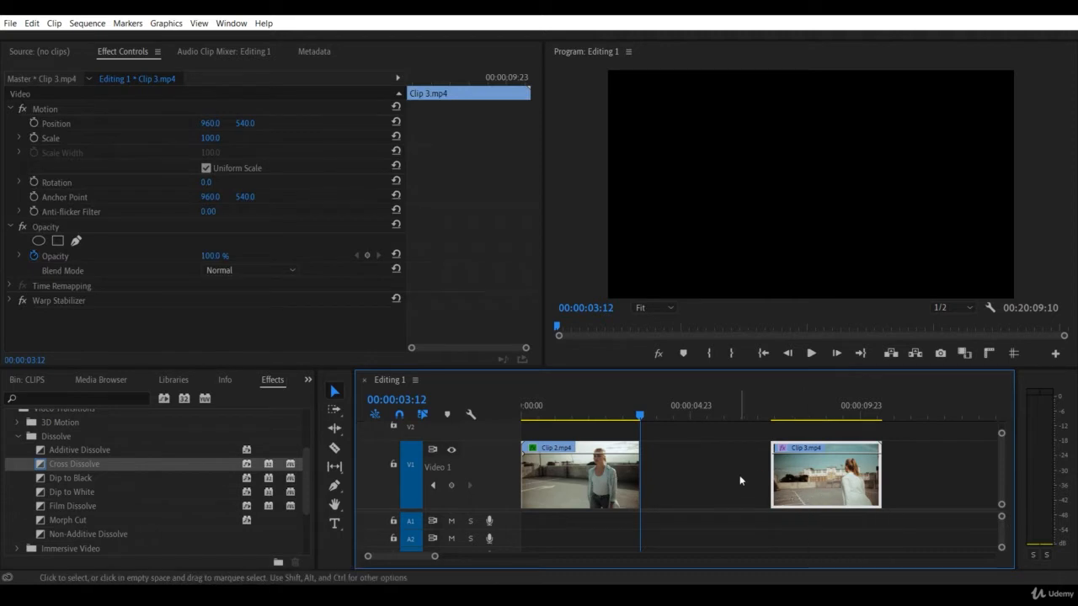
pyautogui.click(716, 474)
pyautogui.click(815, 488)
pyautogui.moveTo(821, 504); pyautogui.dragTo(701, 497)
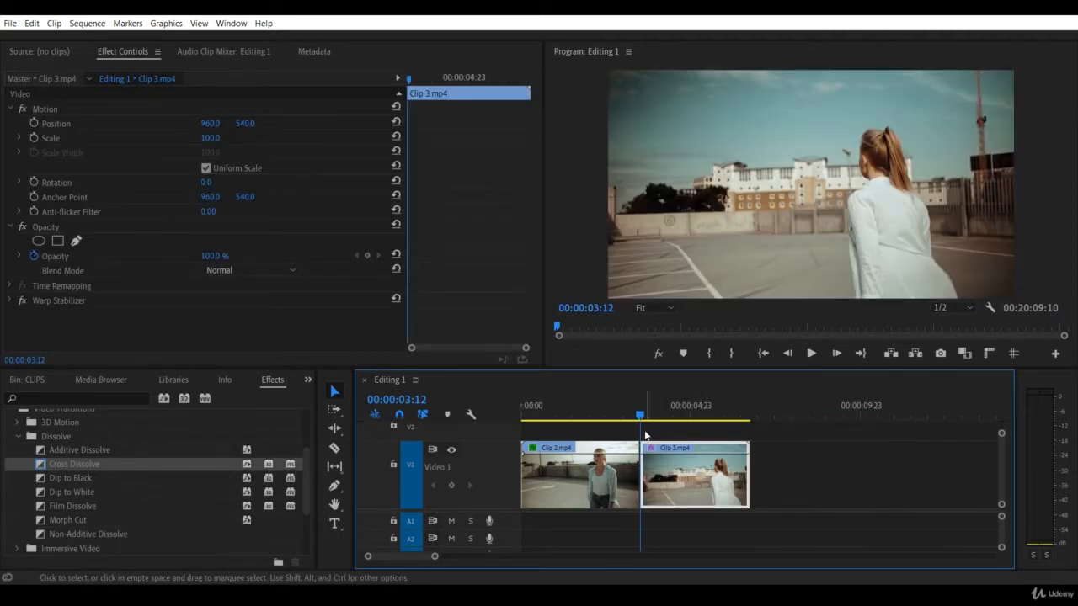
# - Apply Cross Dissolve at the cut between the trimmed Clip 2 and Clip 3, and play it back from 00:00:02:02
pyautogui.moveTo(623, 414); pyautogui.dragTo(609, 431)
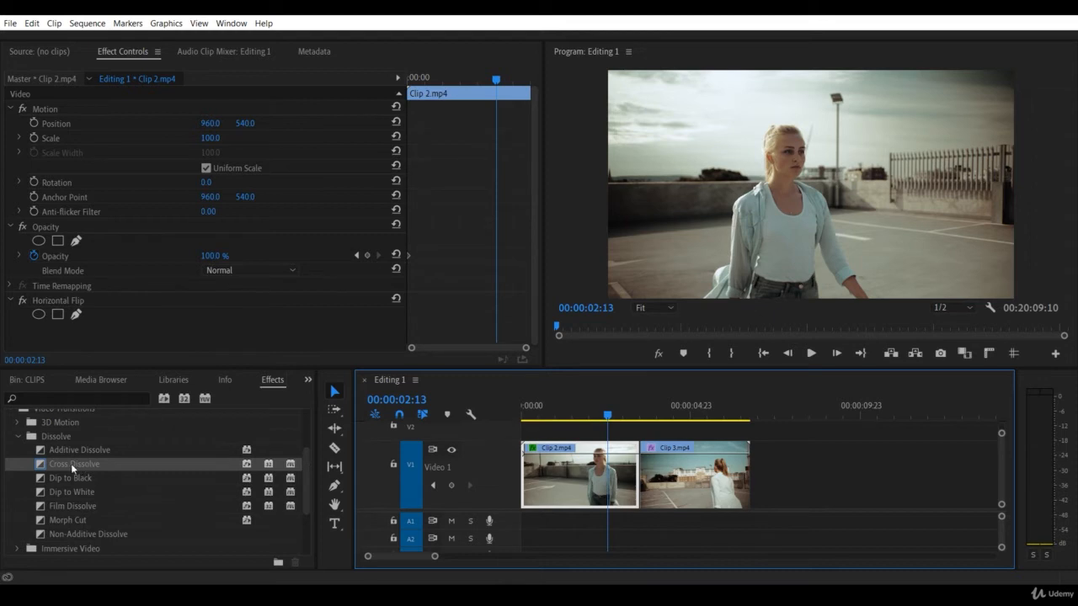
pyautogui.moveTo(66, 463); pyautogui.dragTo(644, 495)
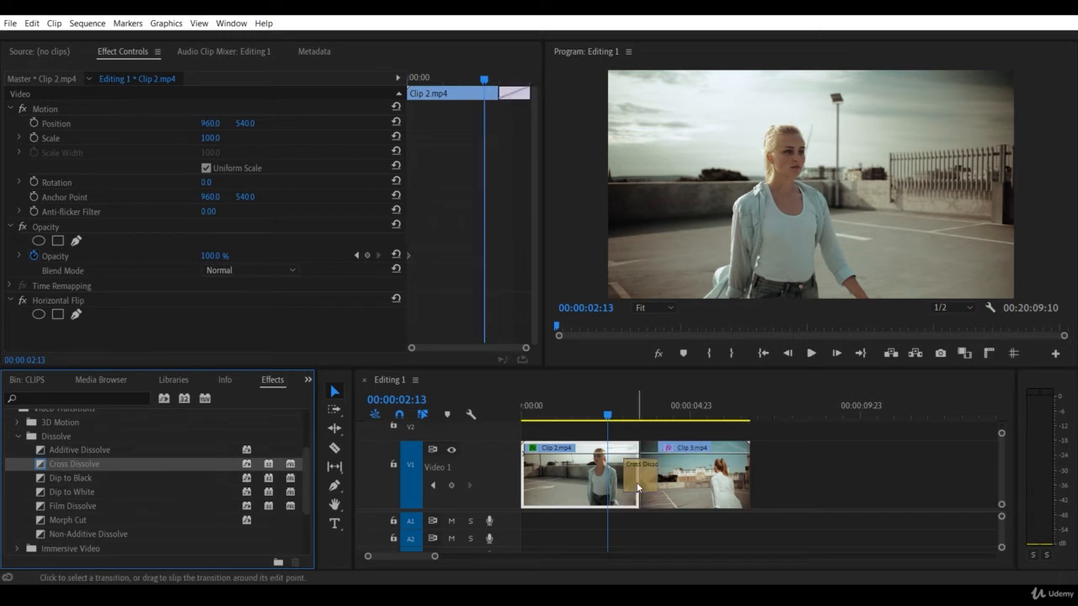
pyautogui.moveTo(607, 416); pyautogui.dragTo(592, 417)
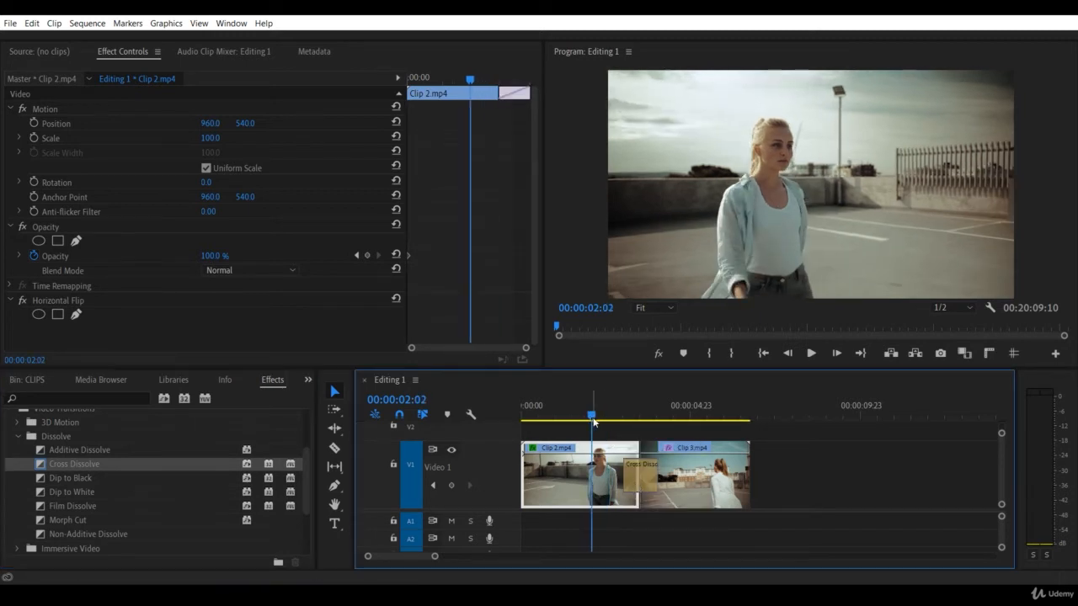
pyautogui.press('space')
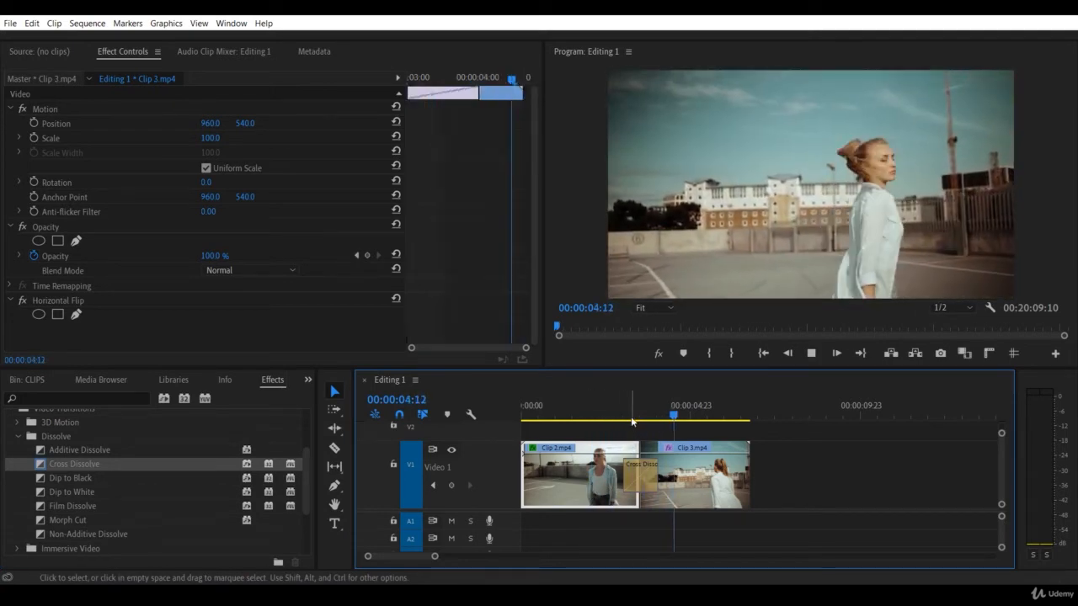
# - Replay the Cross Dissolve between Clip 2 and Clip 3, then park the playhead on the cut at 00:00:03:12
pyautogui.click(592, 413)
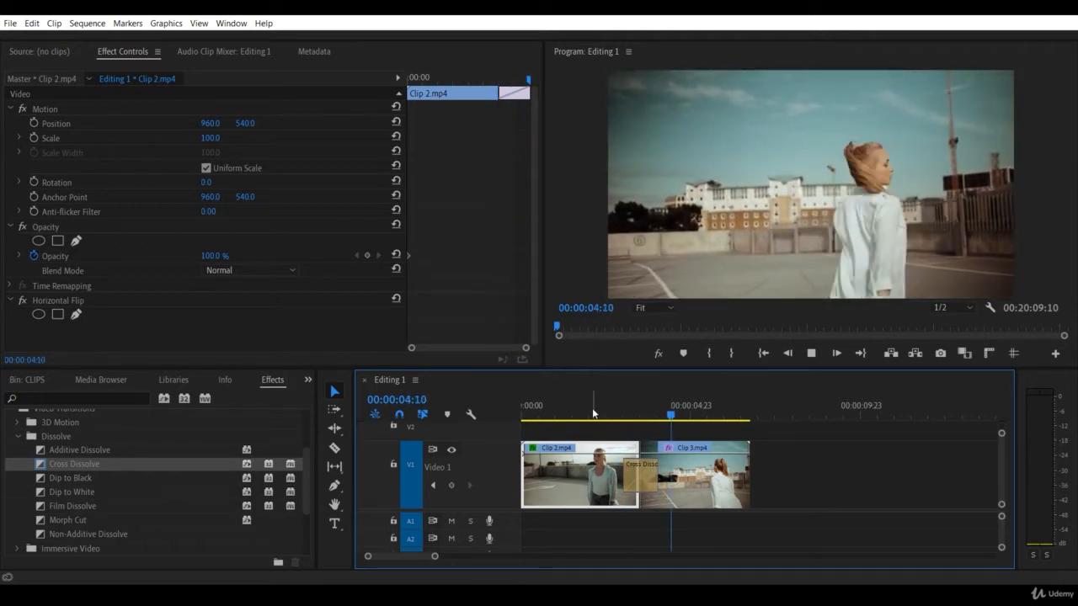
pyautogui.press('space')
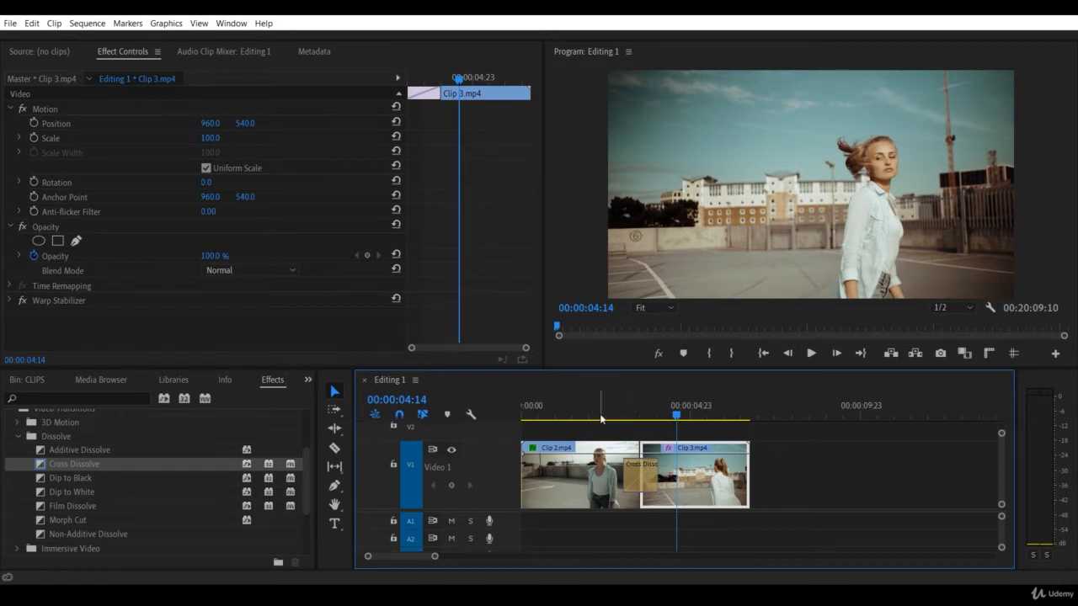
pyautogui.moveTo(660, 413); pyautogui.dragTo(646, 416)
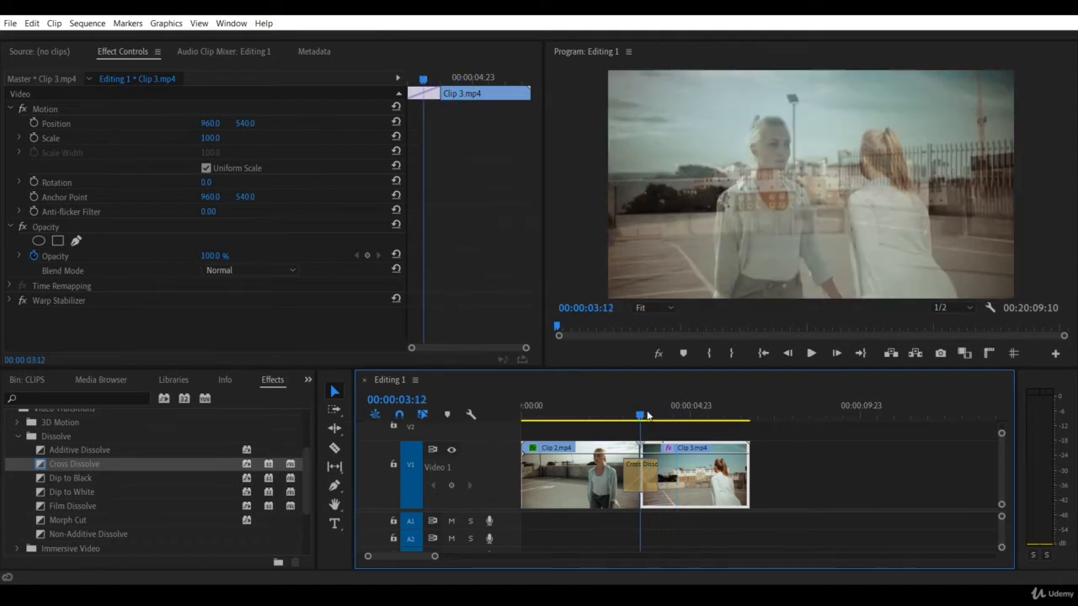
# - Shorten the Cross Dissolve between Clip 2 and Clip 3 to a duration of 00:00:00:13 and play it back
pyautogui.press('=')
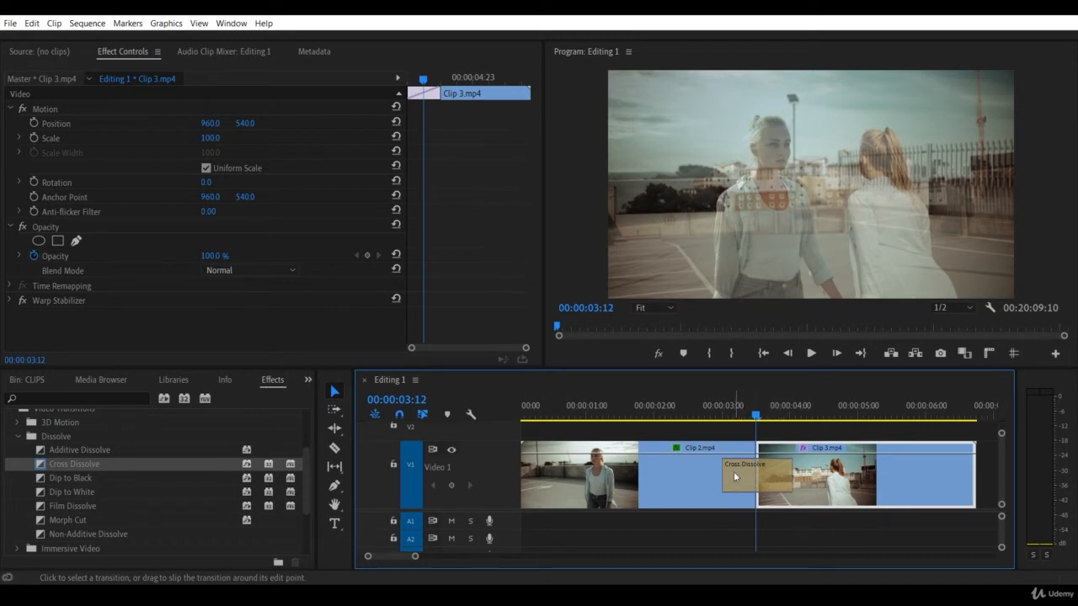
pyautogui.click(734, 471)
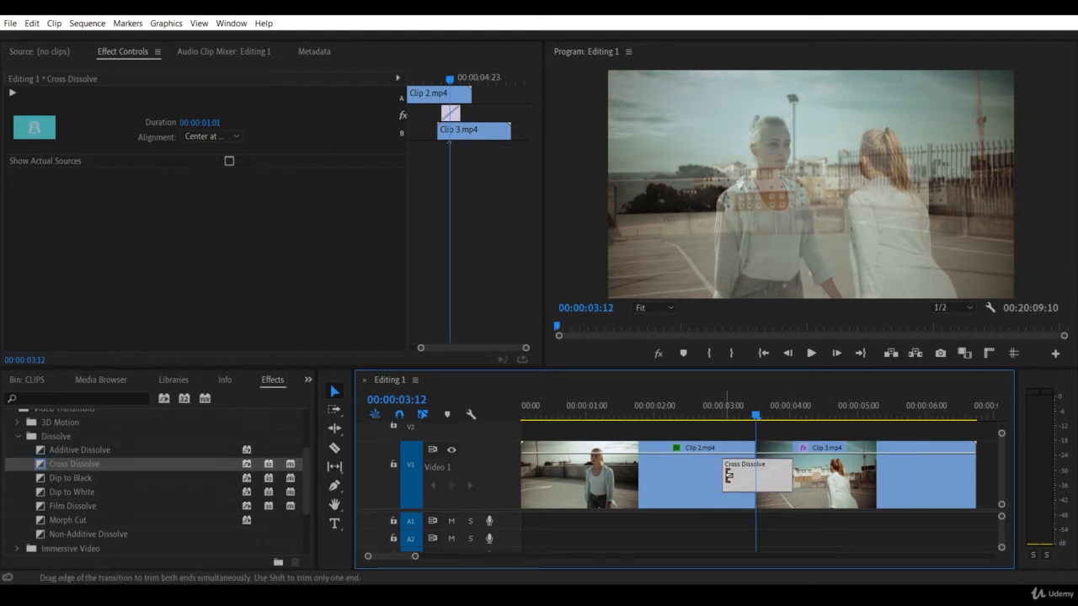
pyautogui.moveTo(729, 476); pyautogui.dragTo(745, 477)
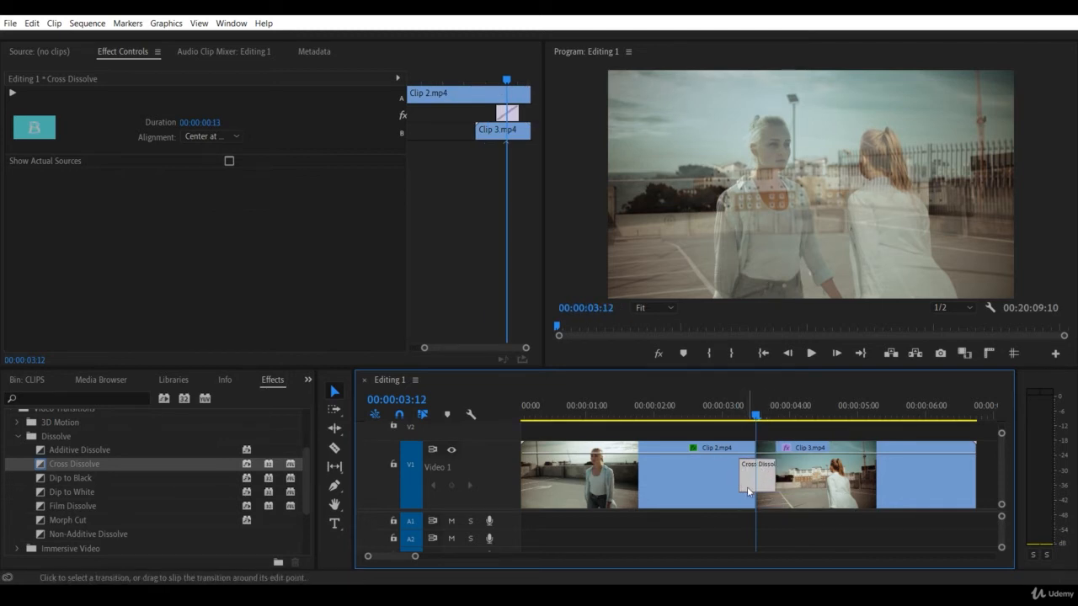
pyautogui.moveTo(747, 487)
pyautogui.moveTo(749, 408); pyautogui.dragTo(692, 408)
pyautogui.press('space')
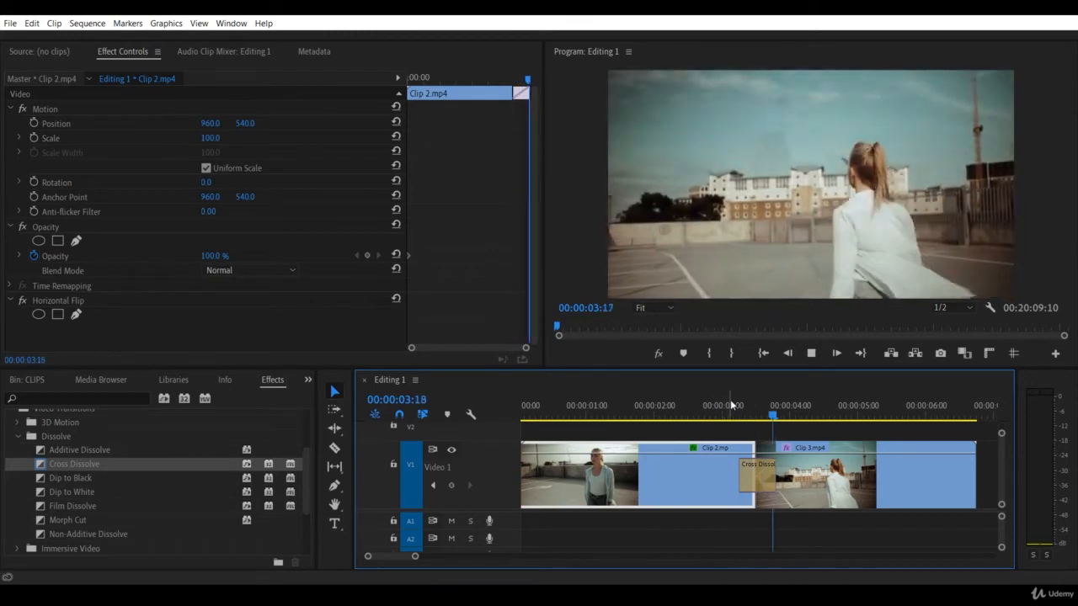
pyautogui.click(730, 406)
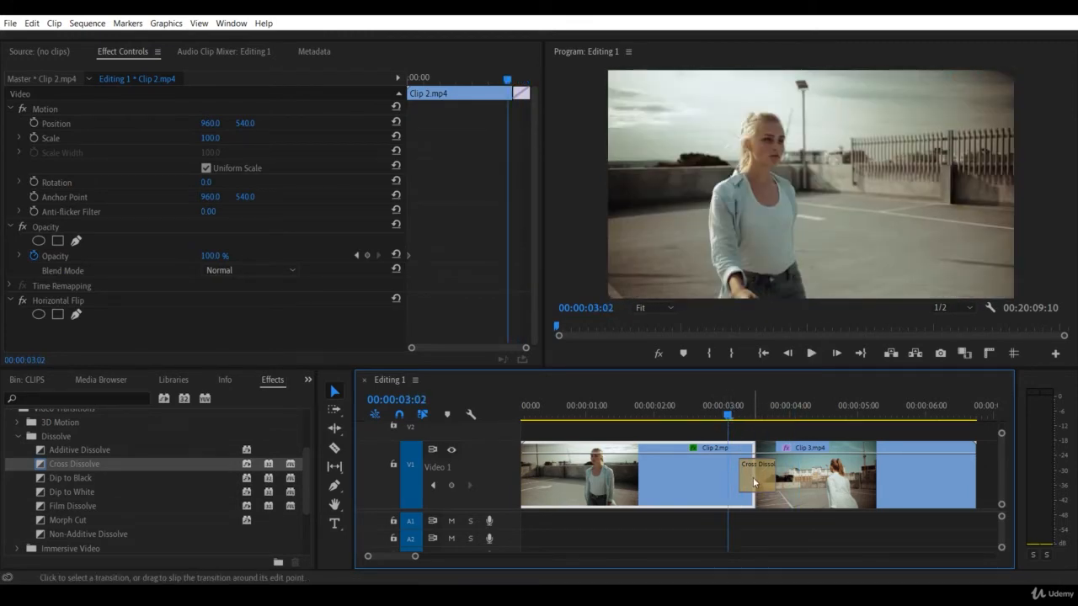
# - Shorten the Cross Dissolve further to a duration of 00:00:00:07 and play through the cut repeatedly
pyautogui.click(753, 478)
pyautogui.press('=')
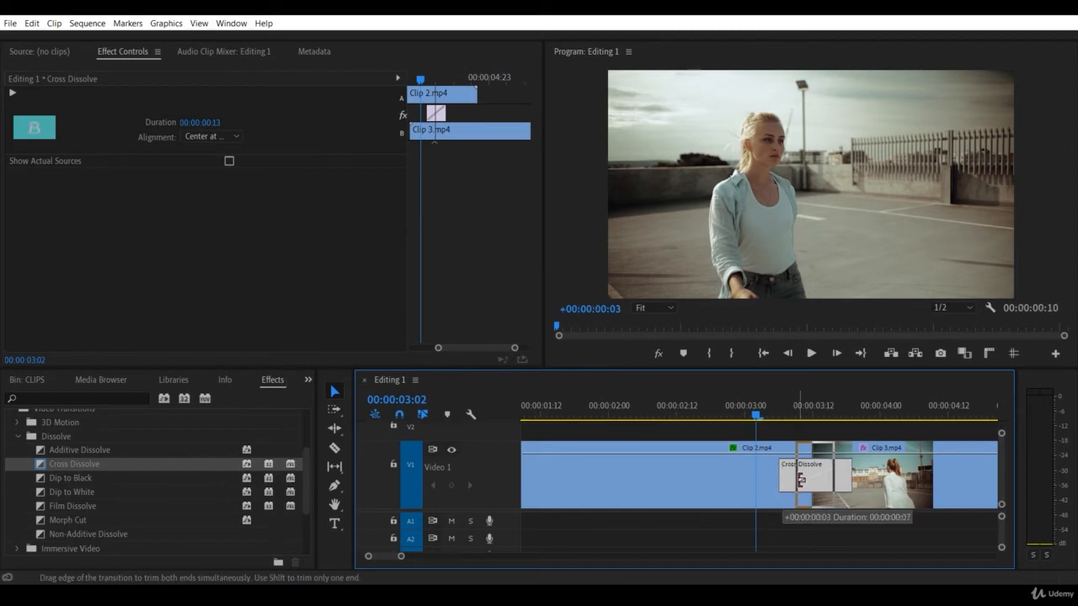
pyautogui.press('-')
pyautogui.click(696, 415)
pyautogui.press('space')
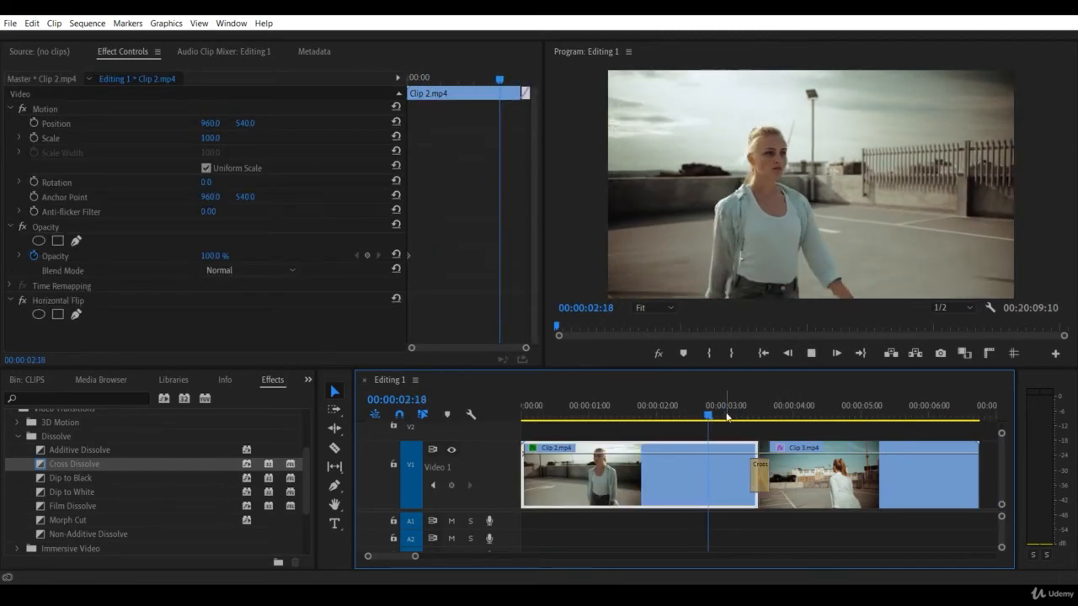
pyautogui.click(726, 415)
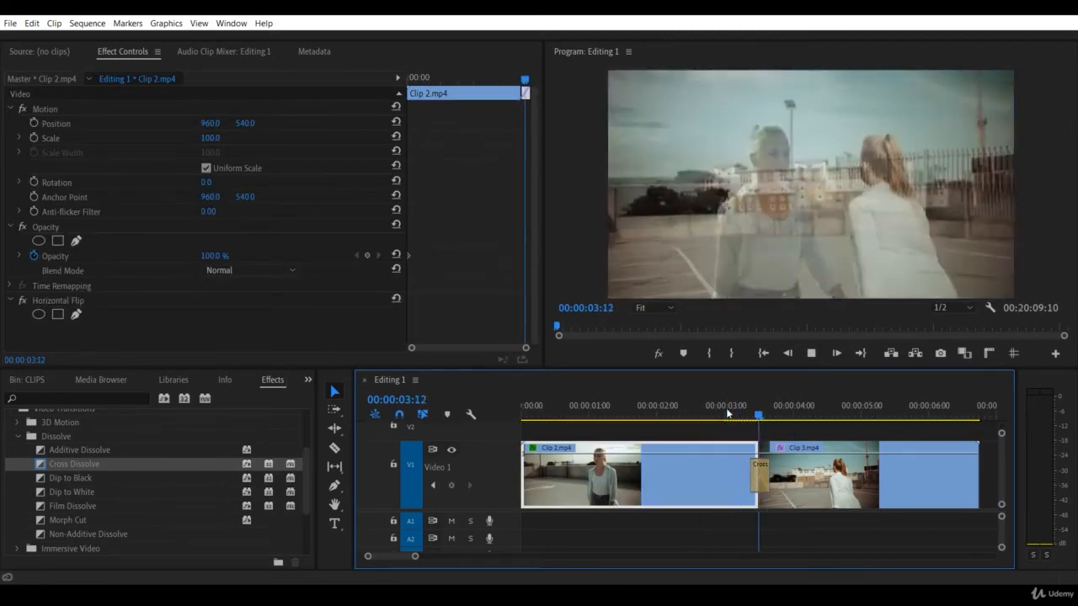
pyautogui.click(726, 414)
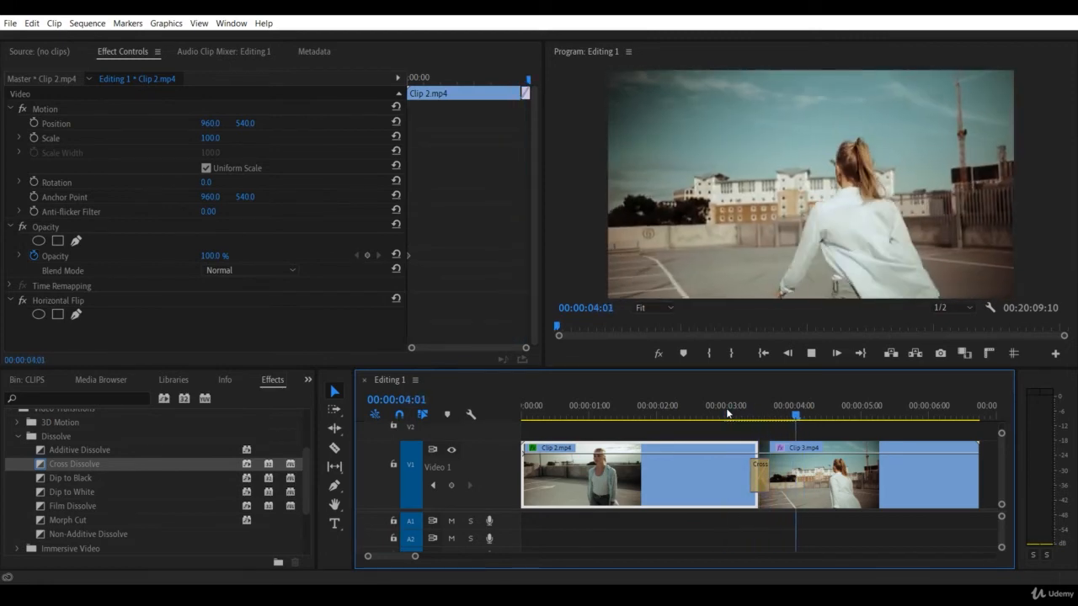
# - Stop playback and delete the Cross Dissolve from the cut between Clip 2 and Clip 3
pyautogui.click(912, 495)
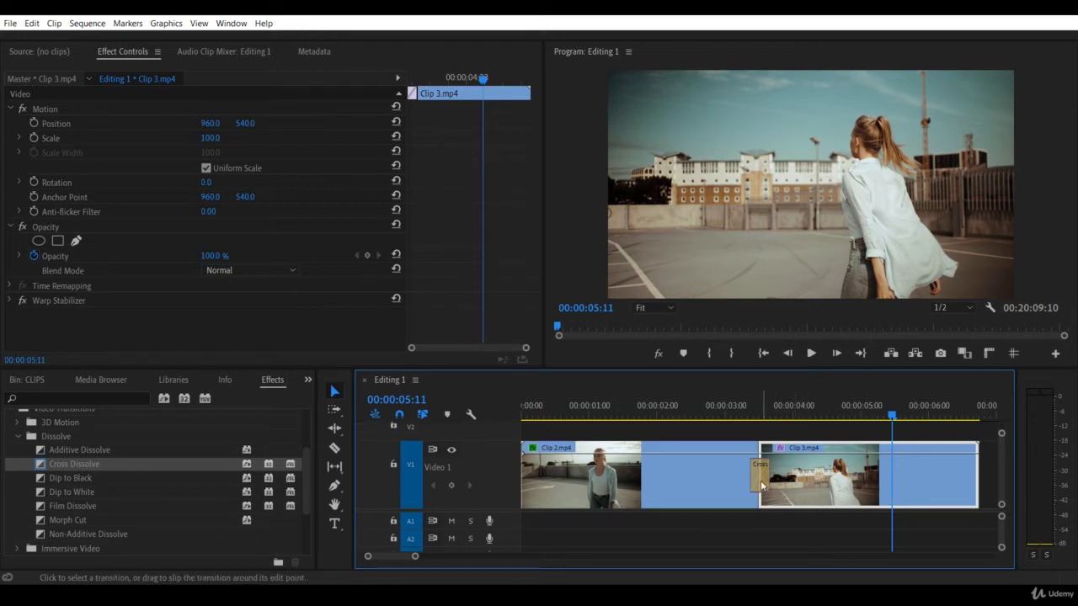
pyautogui.click(762, 486)
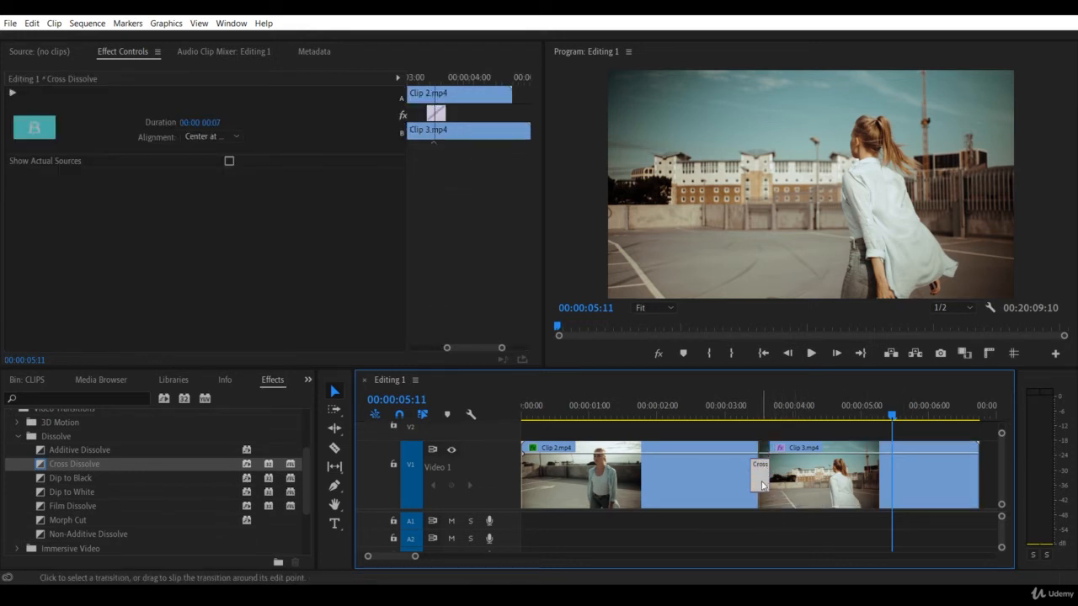
pyautogui.press('Delete')
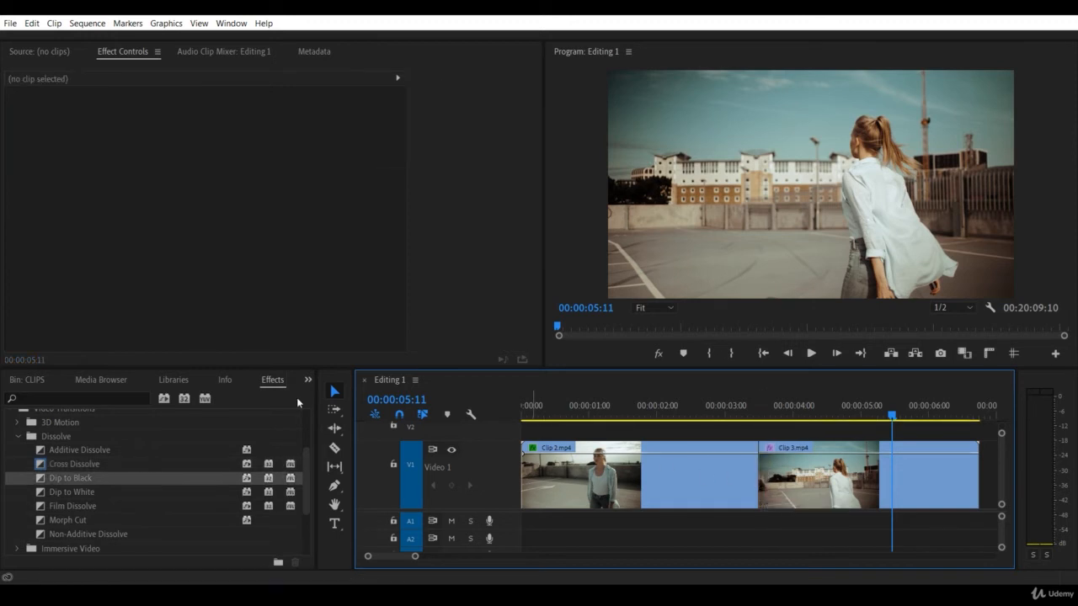
# - Apply the 3D Motion transition Cube Spin at the cut between Clip 2 and Clip 3, and play it back from 00:00:02:10
pyautogui.click(272, 381)
pyautogui.scroll(1, 101, 476)
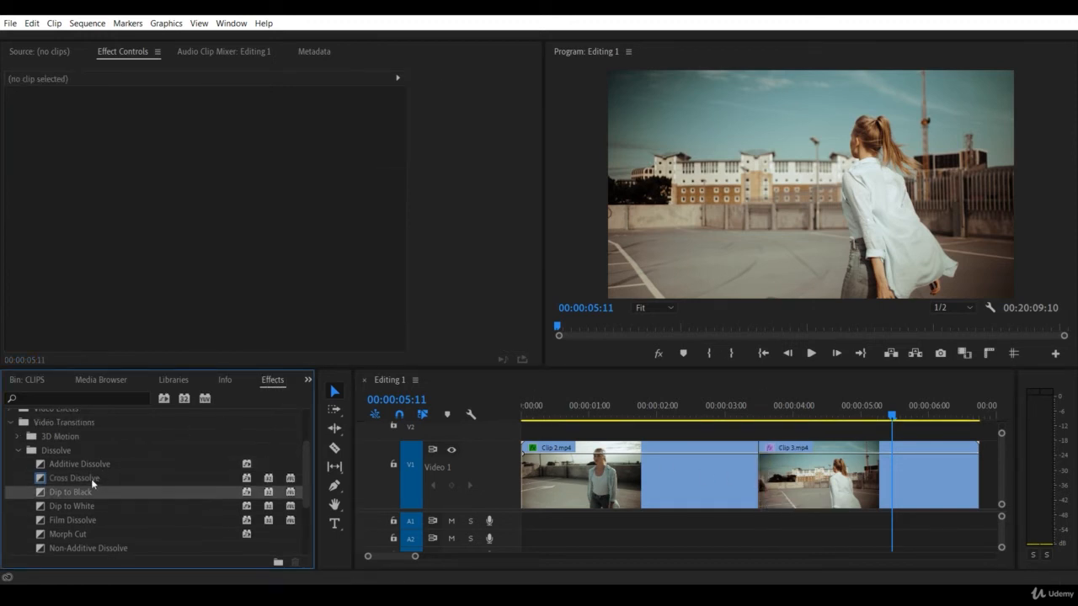
pyautogui.click(16, 437)
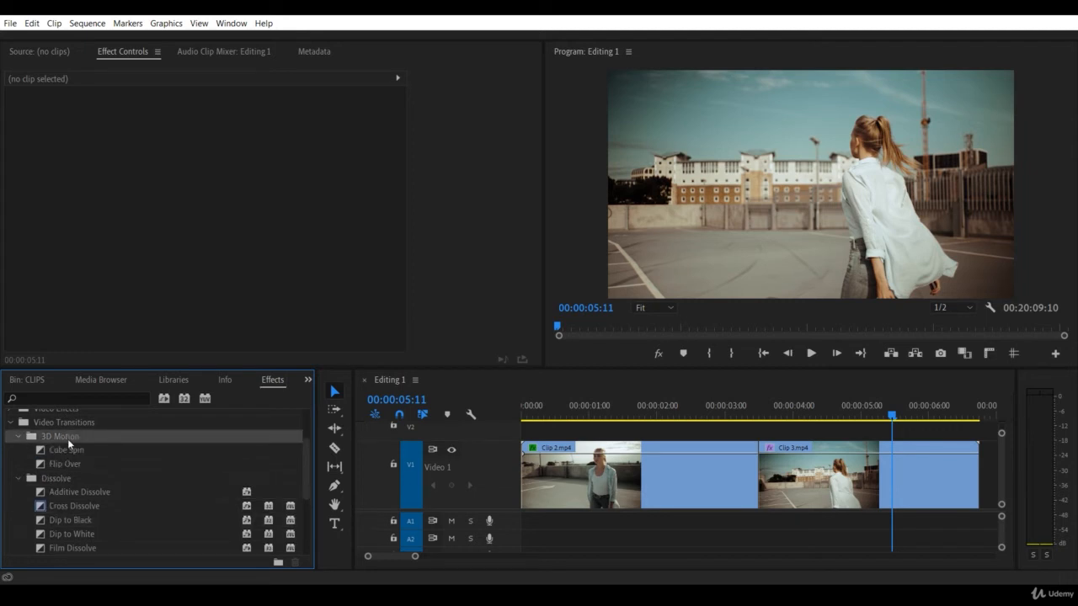
pyautogui.click(66, 451)
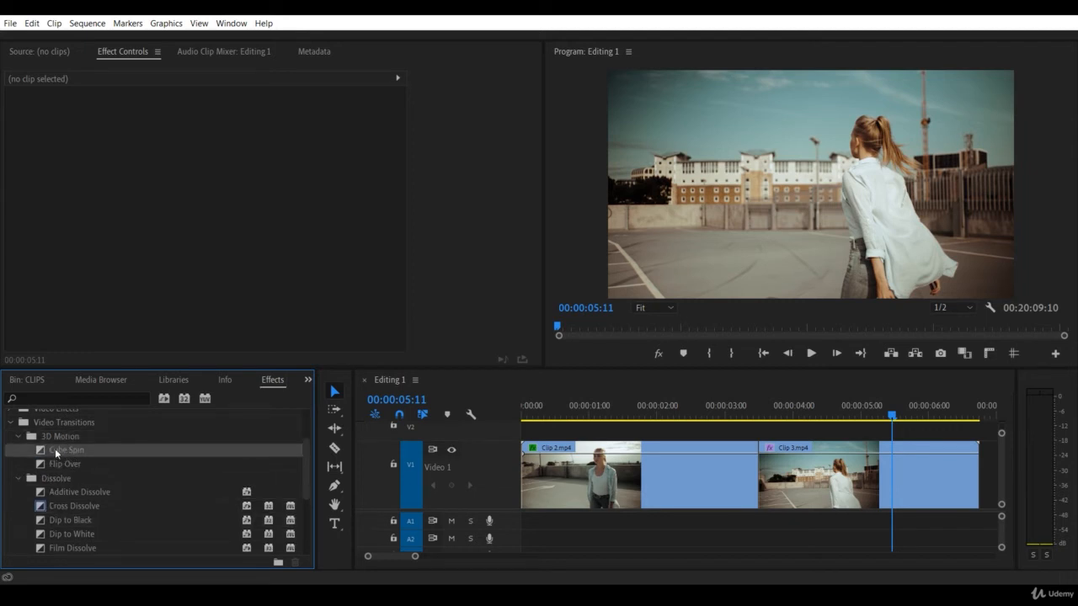
pyautogui.moveTo(56, 453); pyautogui.dragTo(757, 493)
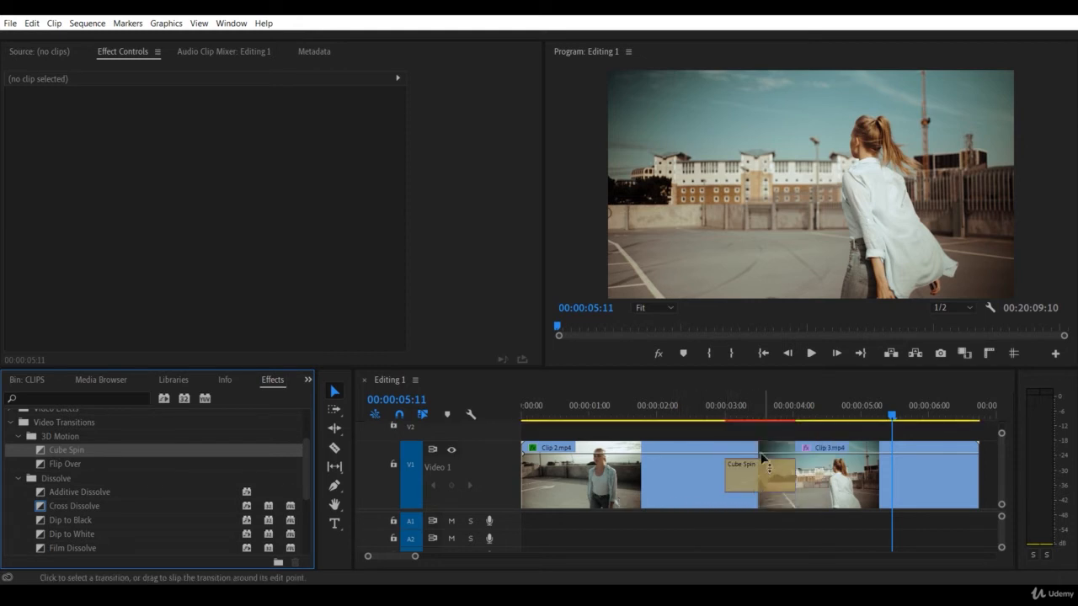
pyautogui.click(685, 405)
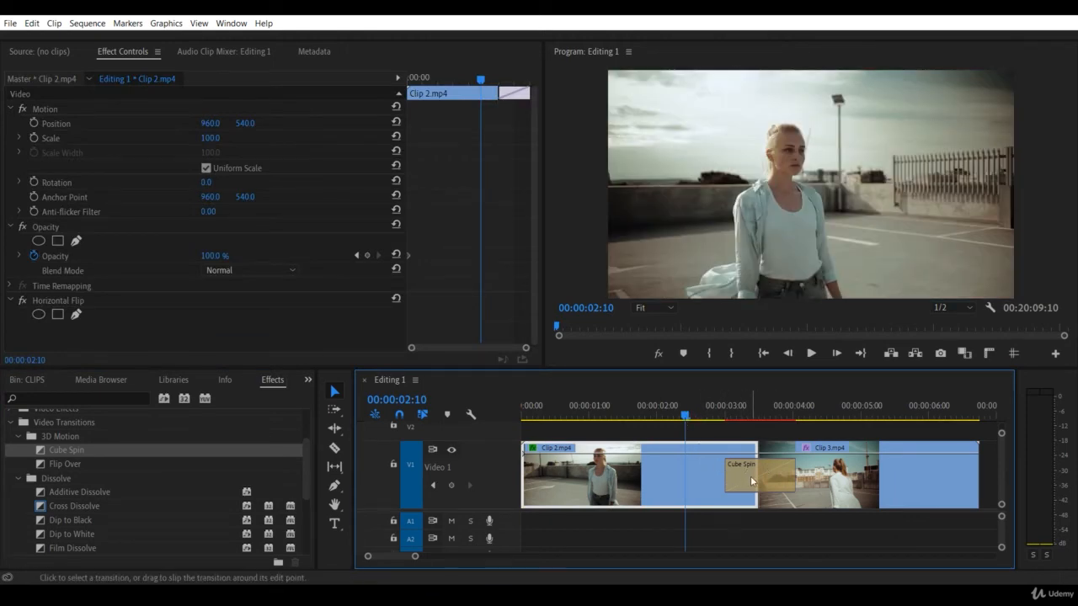
pyautogui.press('space')
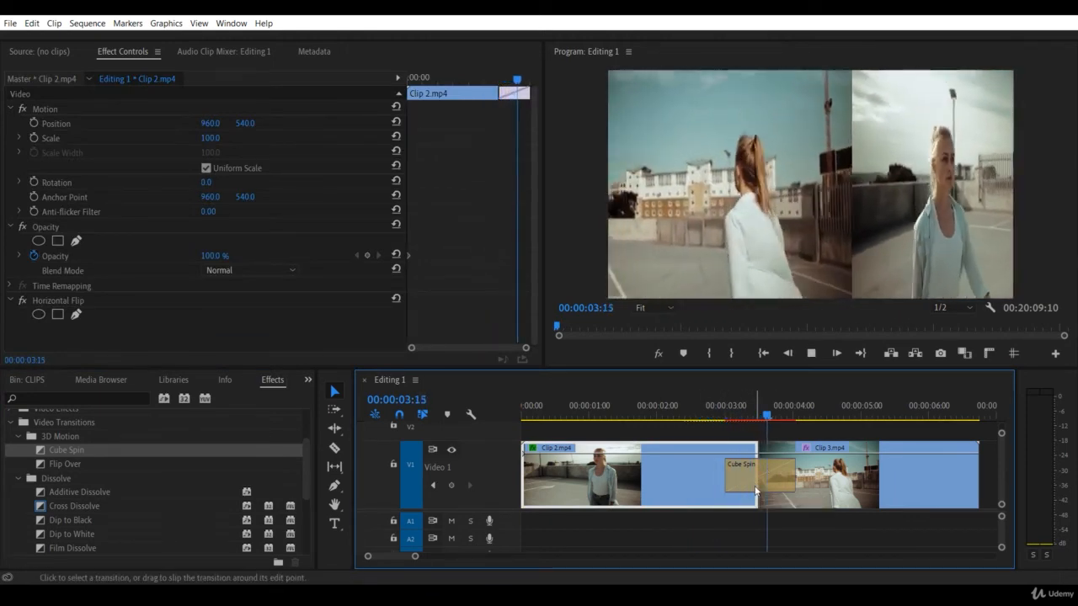
pyautogui.click(684, 401)
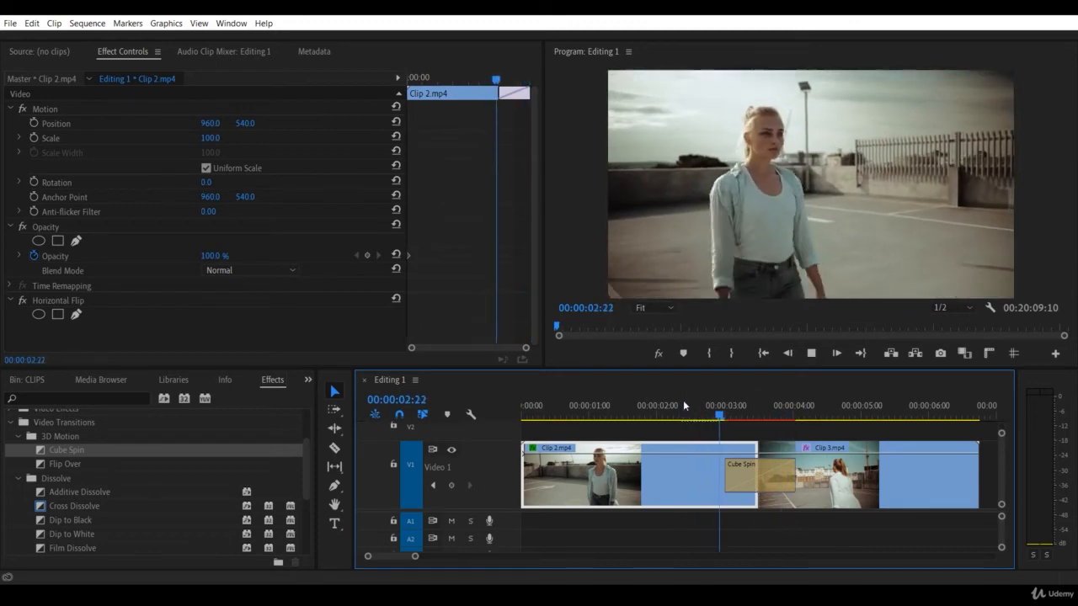
pyautogui.press('space')
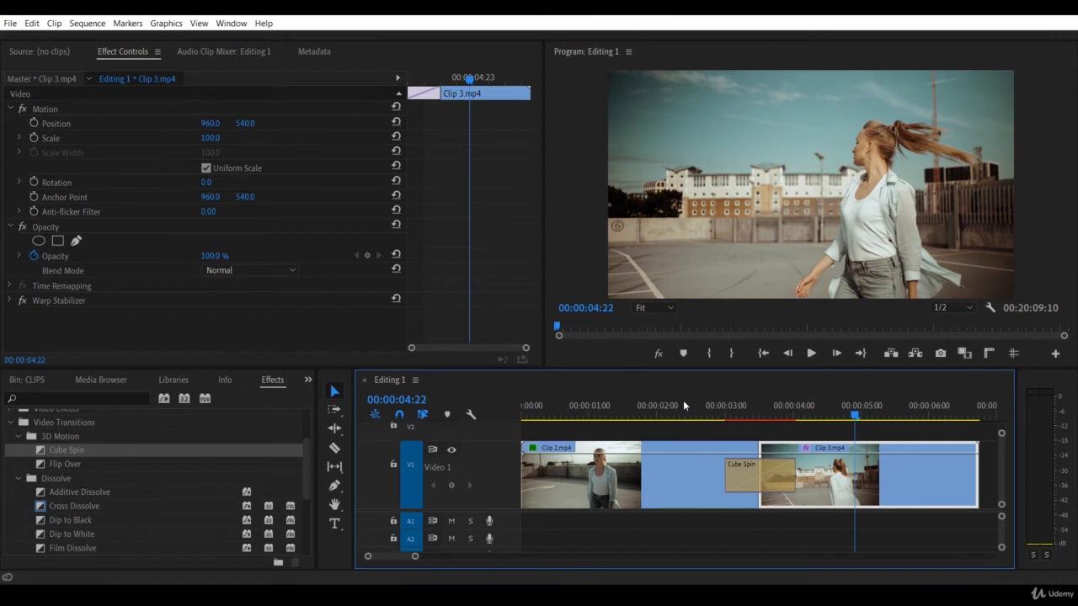
# - Delete the Cube Spin transition and apply the default transition at the cut between Clip 2 and Clip 3
pyautogui.click(766, 478)
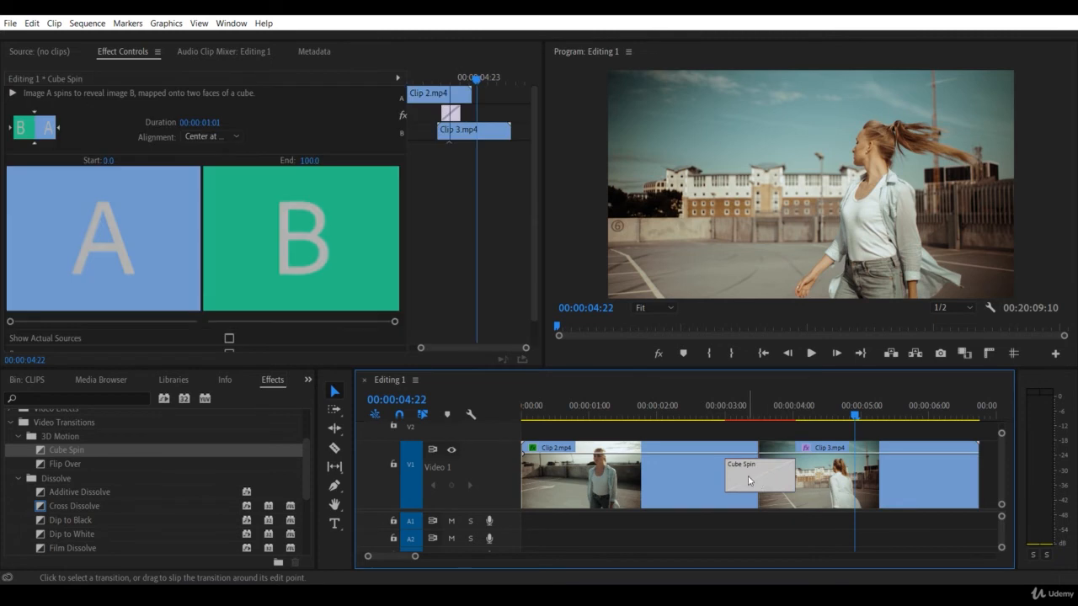
pyautogui.press('Delete')
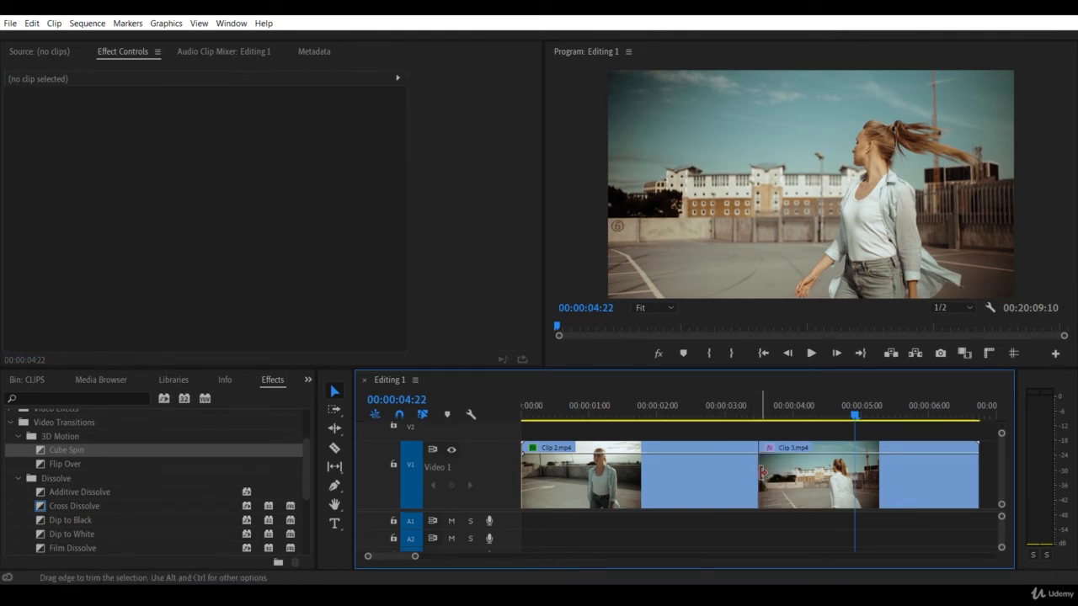
pyautogui.rightClick(757, 474)
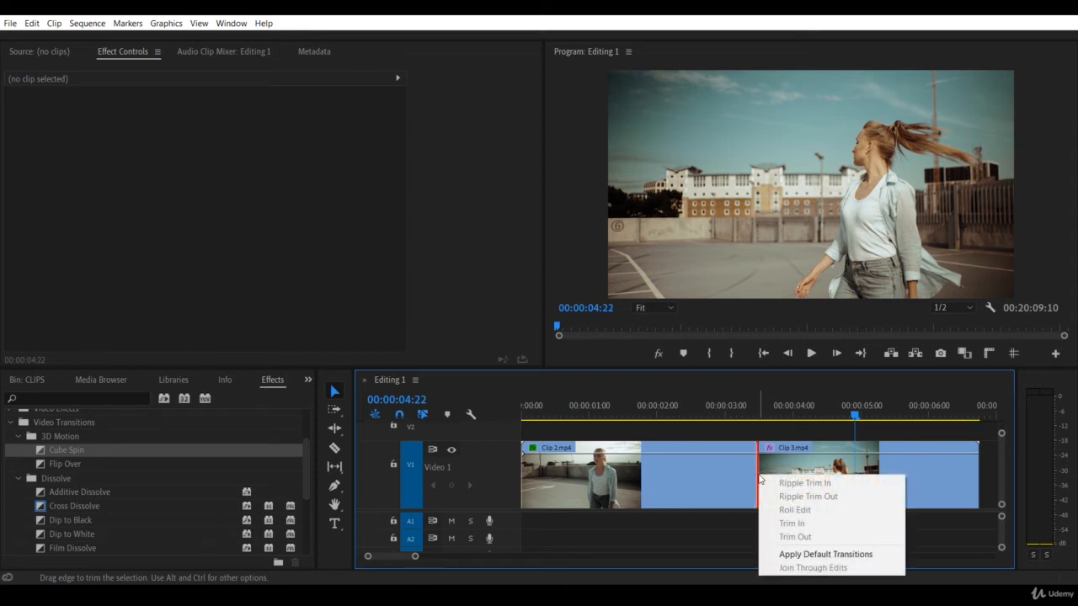
pyautogui.click(831, 554)
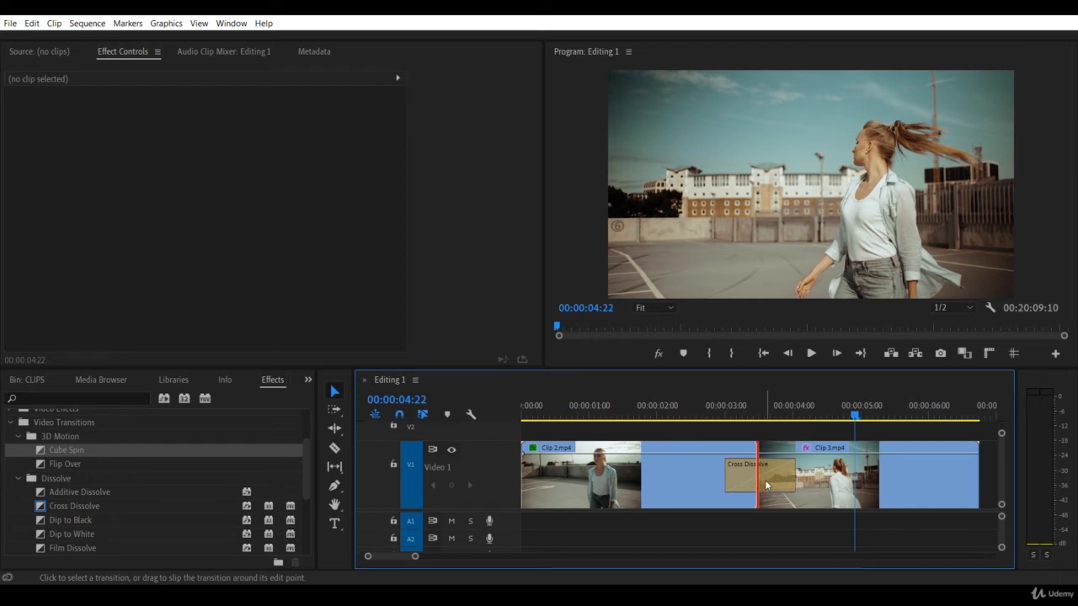
pyautogui.moveTo(777, 479)
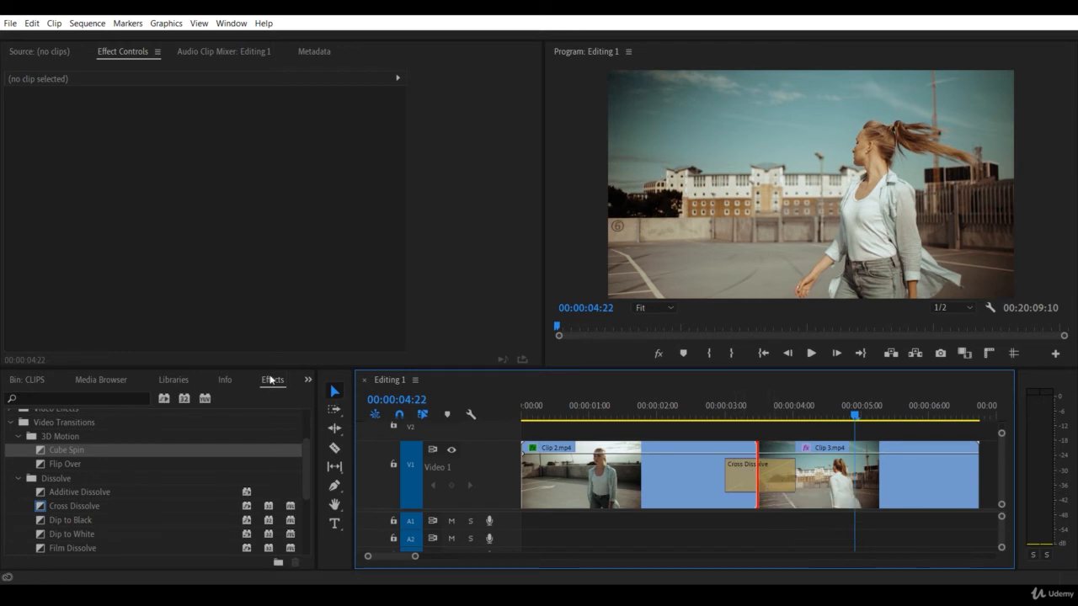
# - Set Dip to Black as the default video transition
pyautogui.click(92, 519)
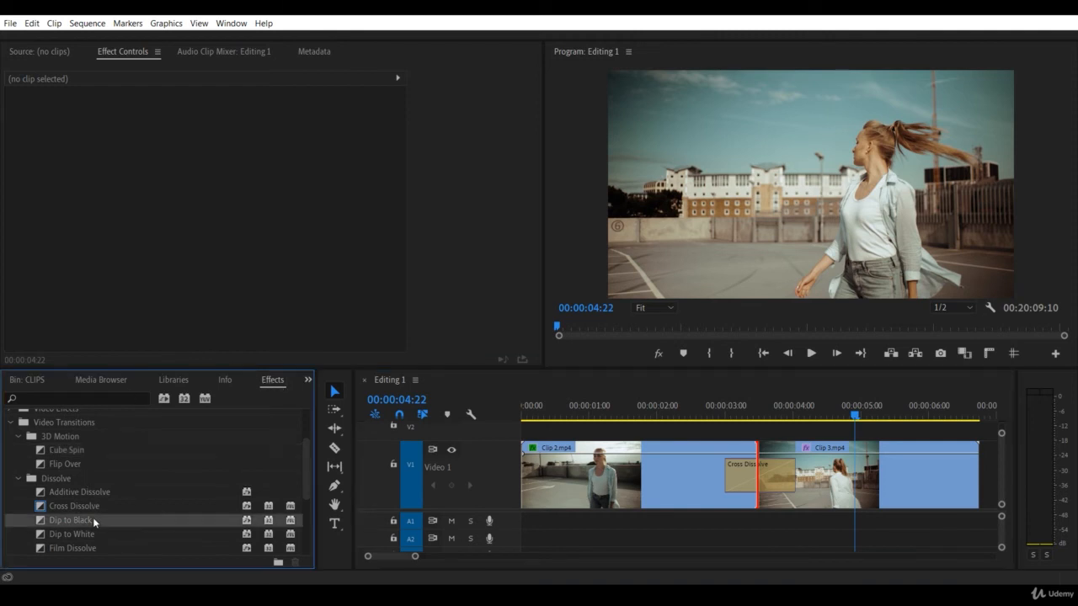
pyautogui.scroll(-1, 110, 520)
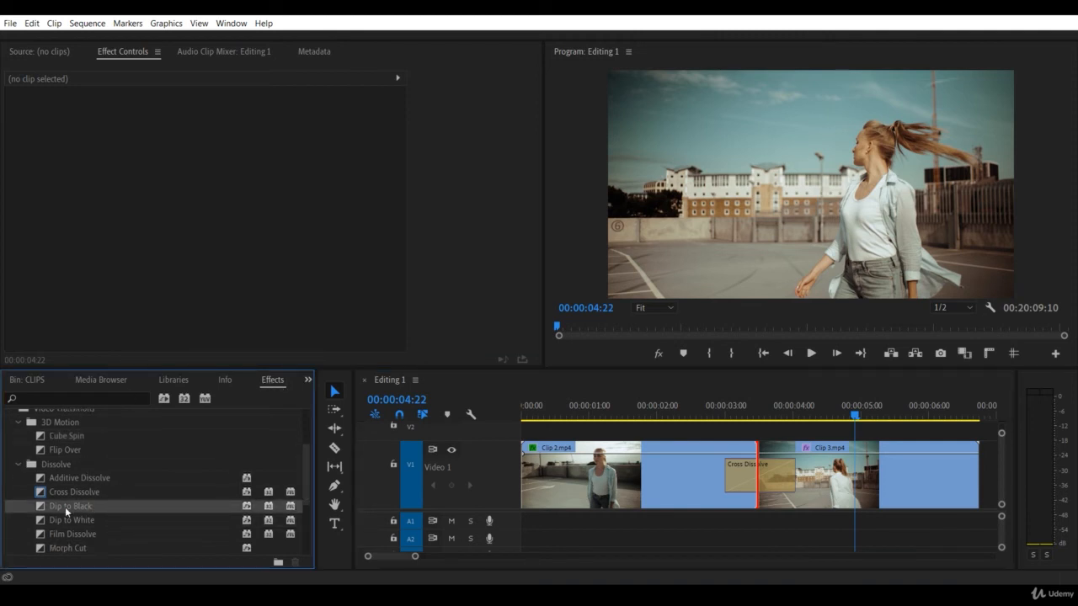
pyautogui.rightClick(76, 506)
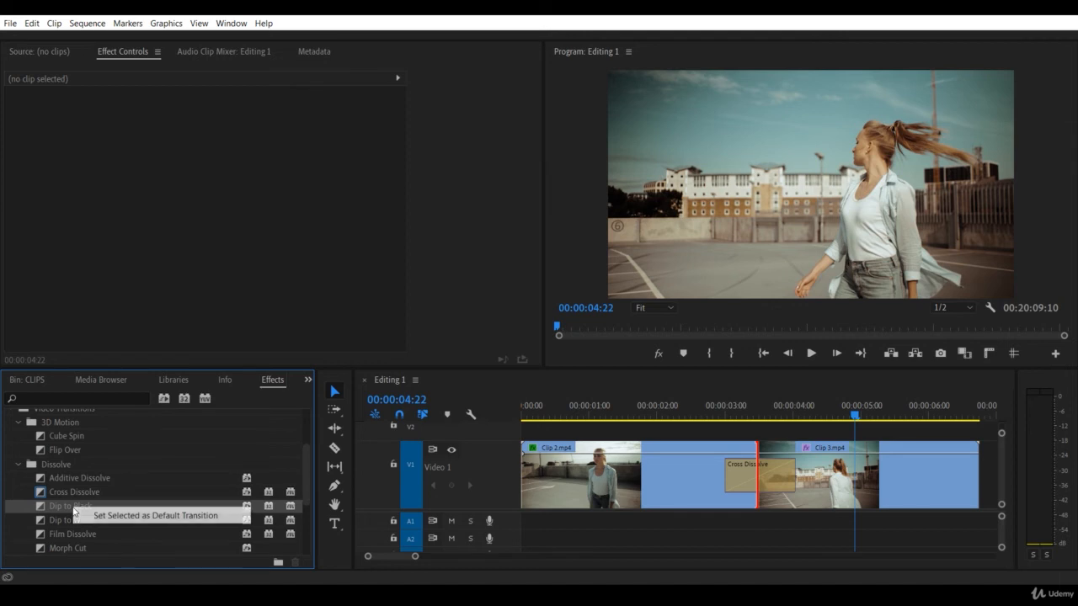
pyautogui.click(132, 515)
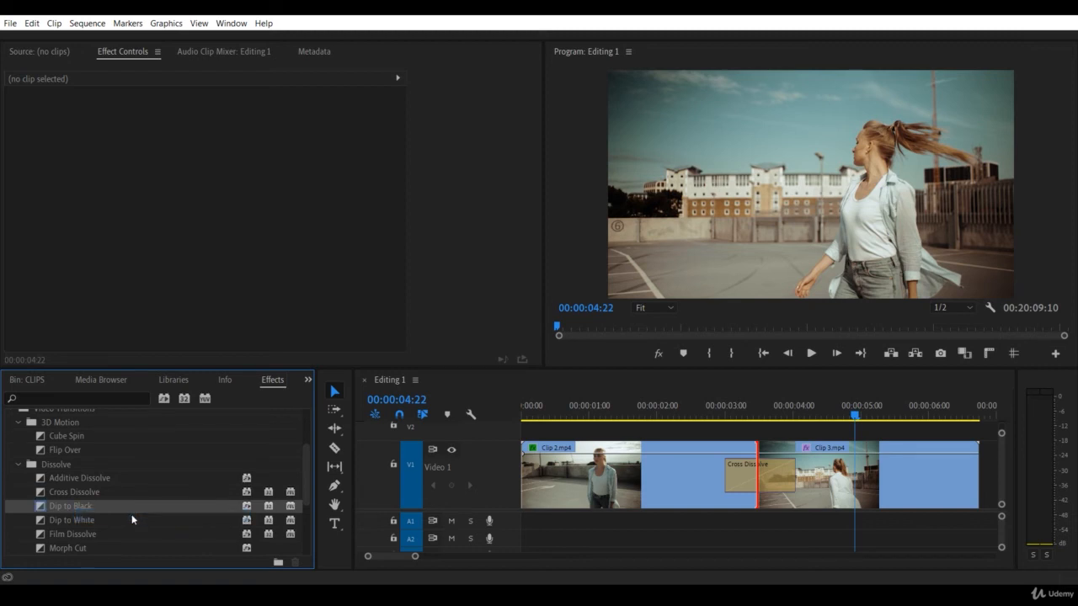
# - Delete the Cross Dissolve at the cut between Clip 2 and Clip 3 and apply the default transition, Dip to Black, there
pyautogui.click(776, 499)
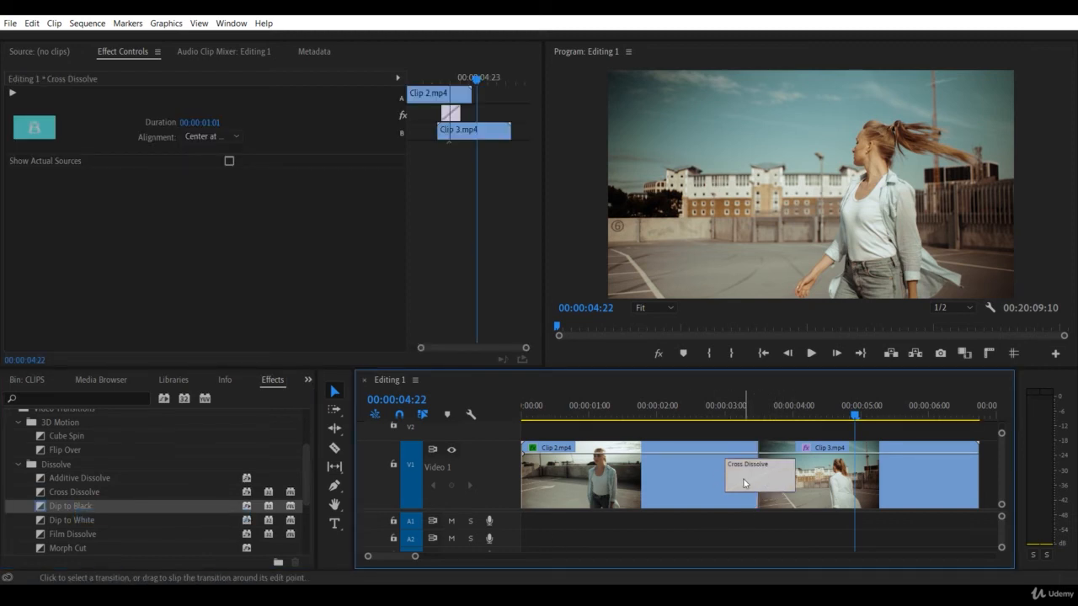
pyautogui.press('Delete')
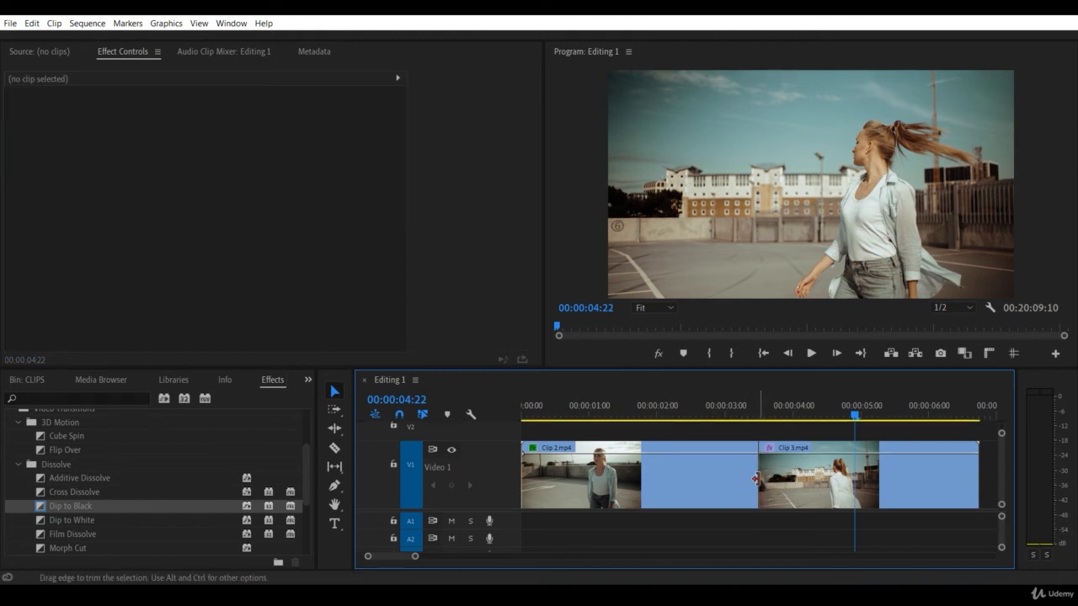
pyautogui.rightClick(756, 475)
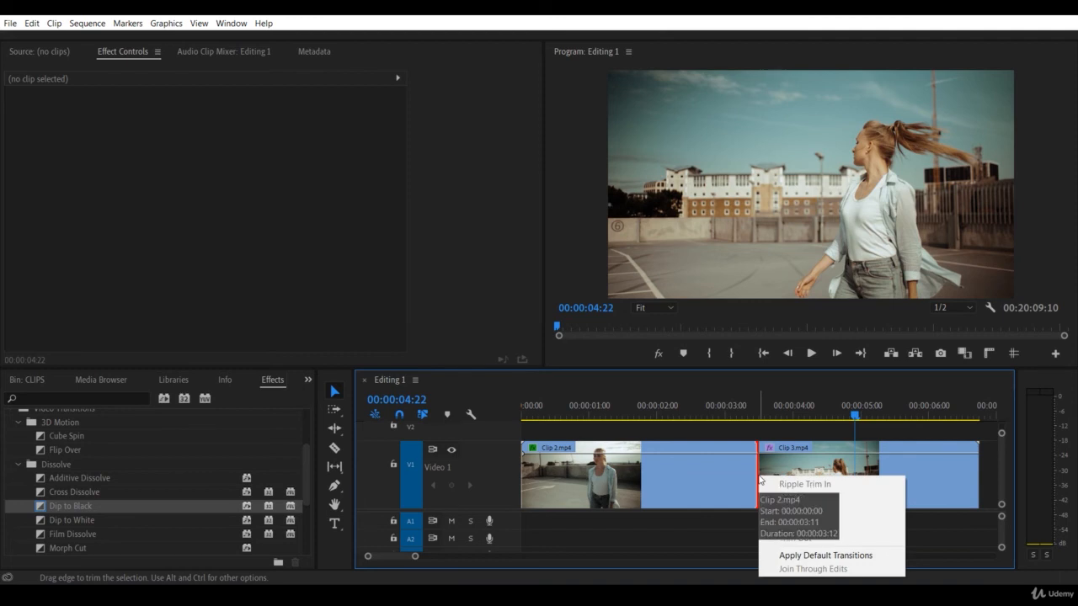
pyautogui.click(844, 555)
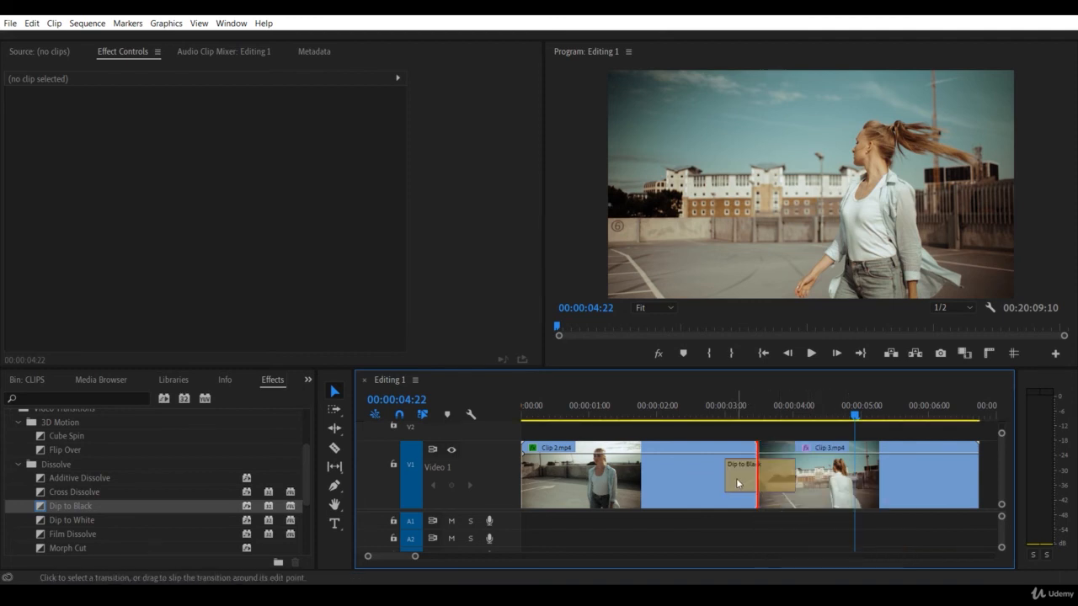
# - Play back the Dip to Black transition between Clip 2 and Clip 3, restarting from shortly before the cut
pyautogui.click(682, 412)
pyautogui.press('space')
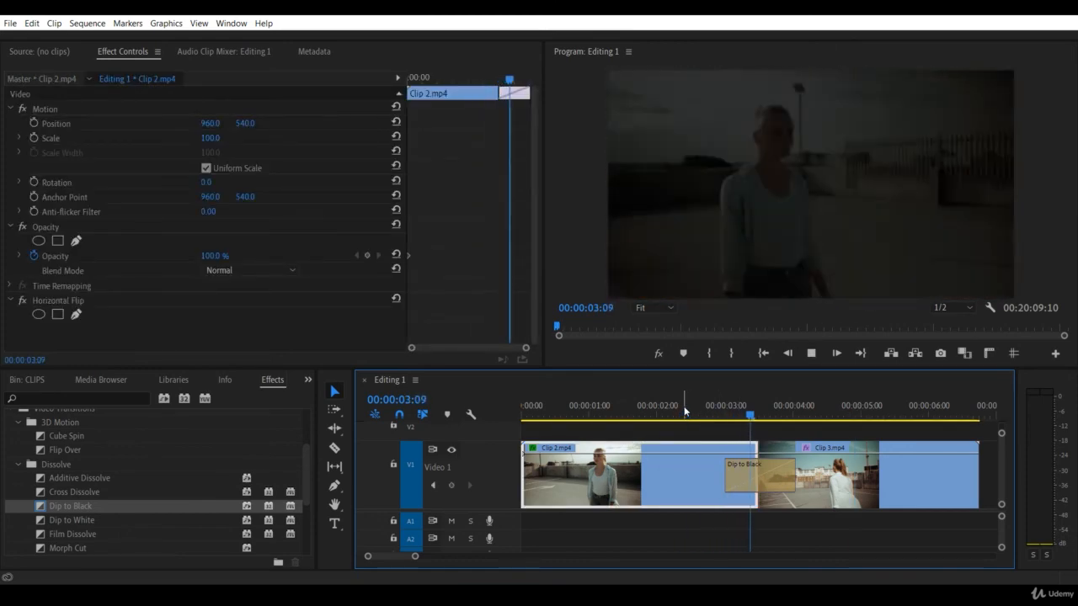
pyautogui.click(684, 410)
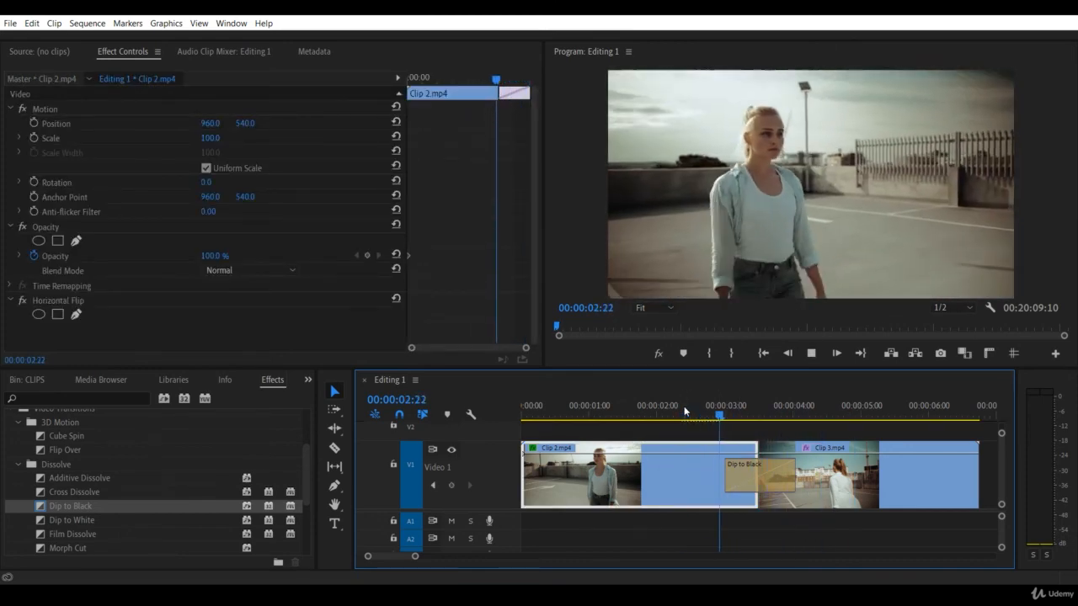
pyautogui.press('space')
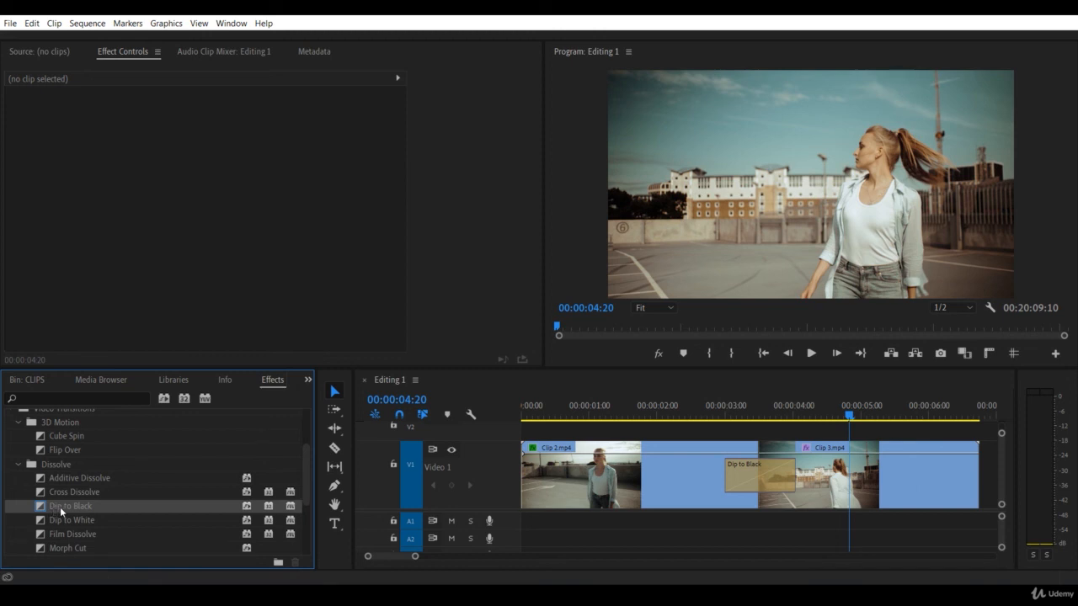
# - Add a Dip to Black transition at the end of Clip 3 and play back the ending from 00:00:05:05
pyautogui.moveTo(60, 507); pyautogui.dragTo(824, 511)
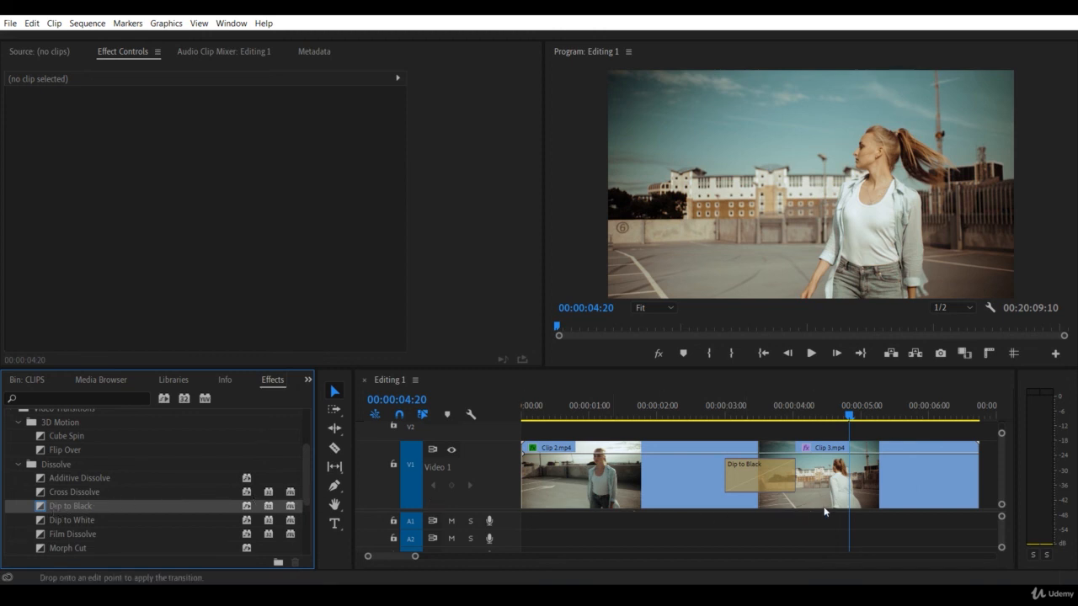
pyautogui.moveTo(971, 487); pyautogui.dragTo(975, 490)
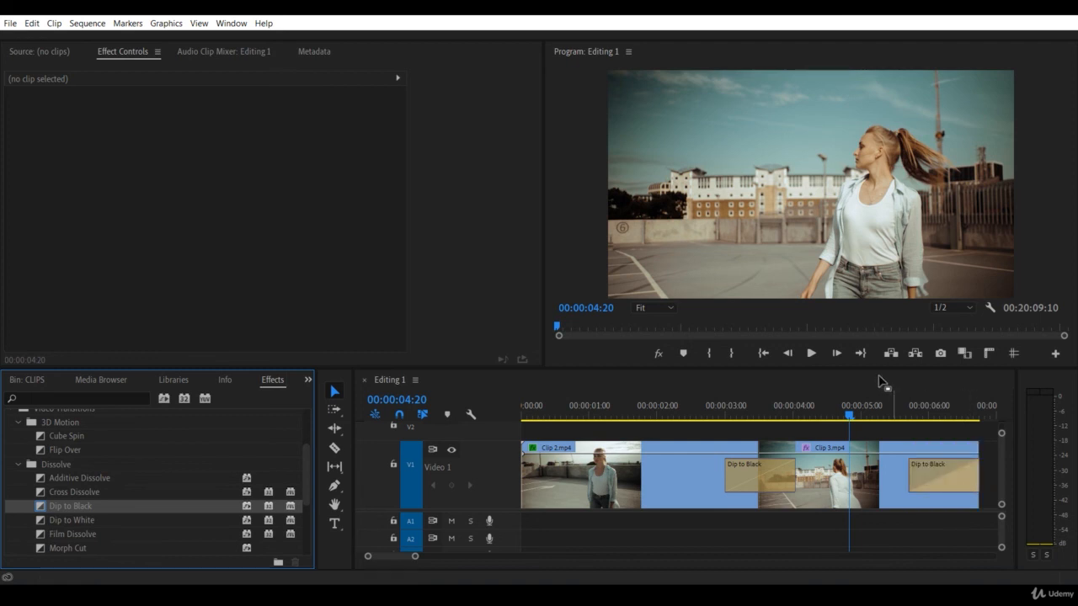
pyautogui.press('\\')
pyautogui.click(706, 404)
pyautogui.press('=')
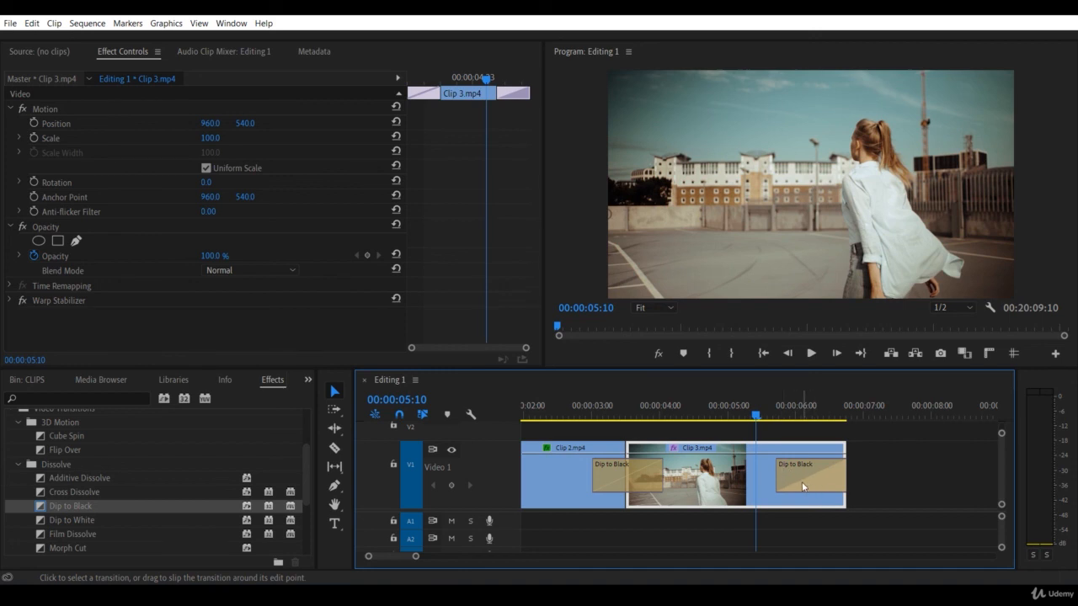
pyautogui.click(742, 414)
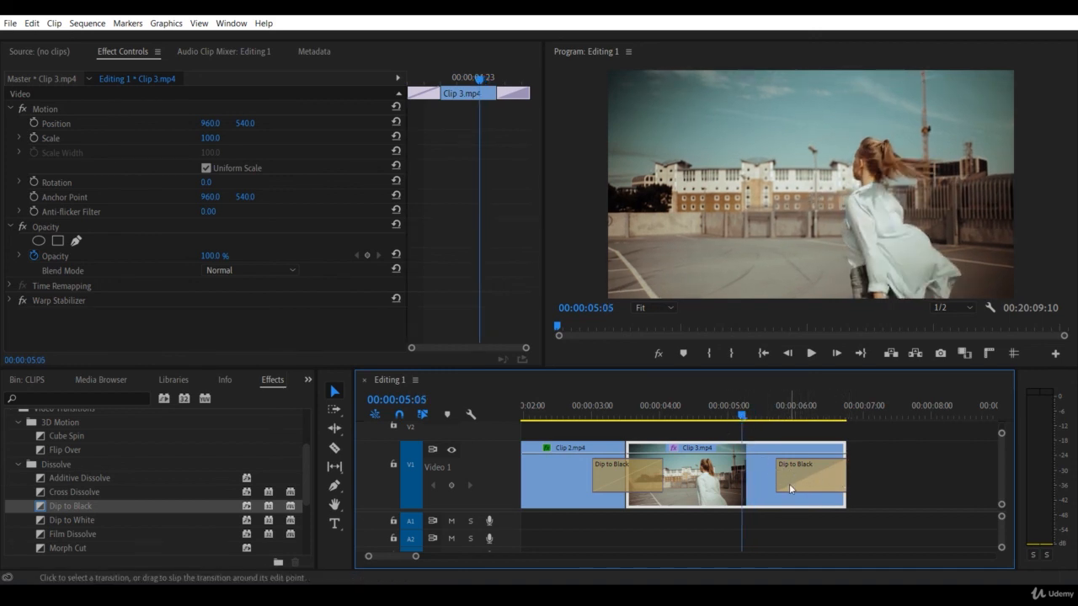
pyautogui.press('space')
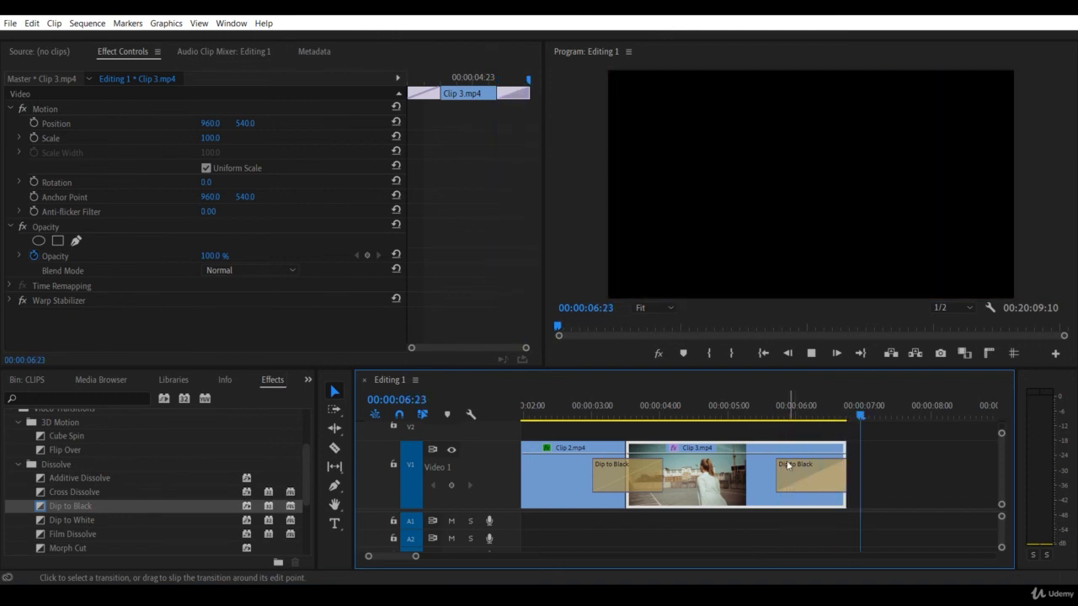
pyautogui.click(764, 406)
# - Lengthen the Dip to Black at the end of Clip 3 to about two seconds and play it back from 00:00:04:10
pyautogui.click(804, 484)
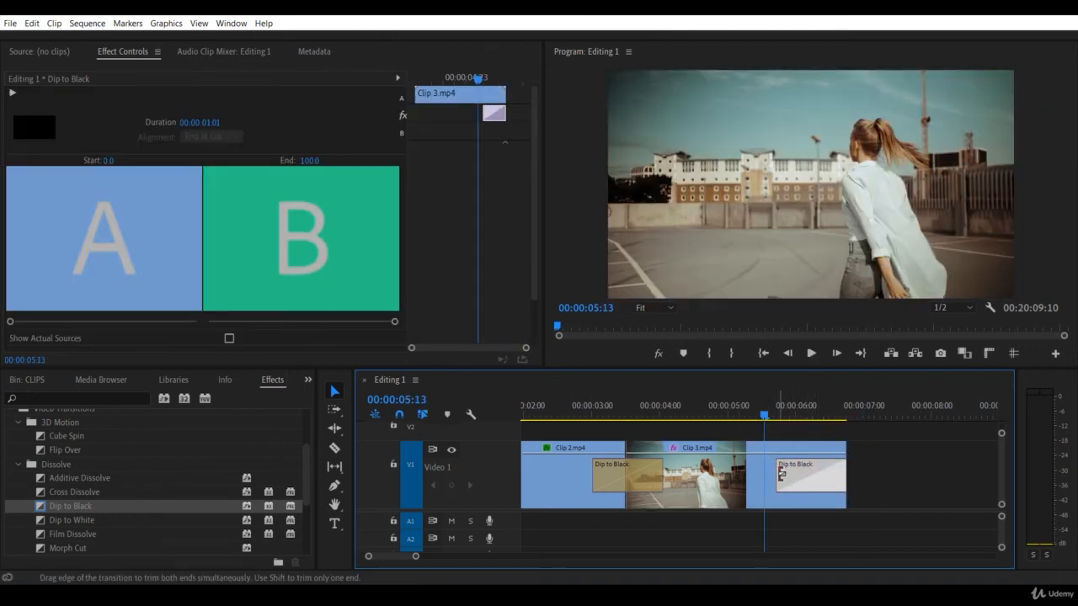
pyautogui.moveTo(781, 474); pyautogui.dragTo(704, 474)
pyautogui.click(666, 405)
pyautogui.press('space')
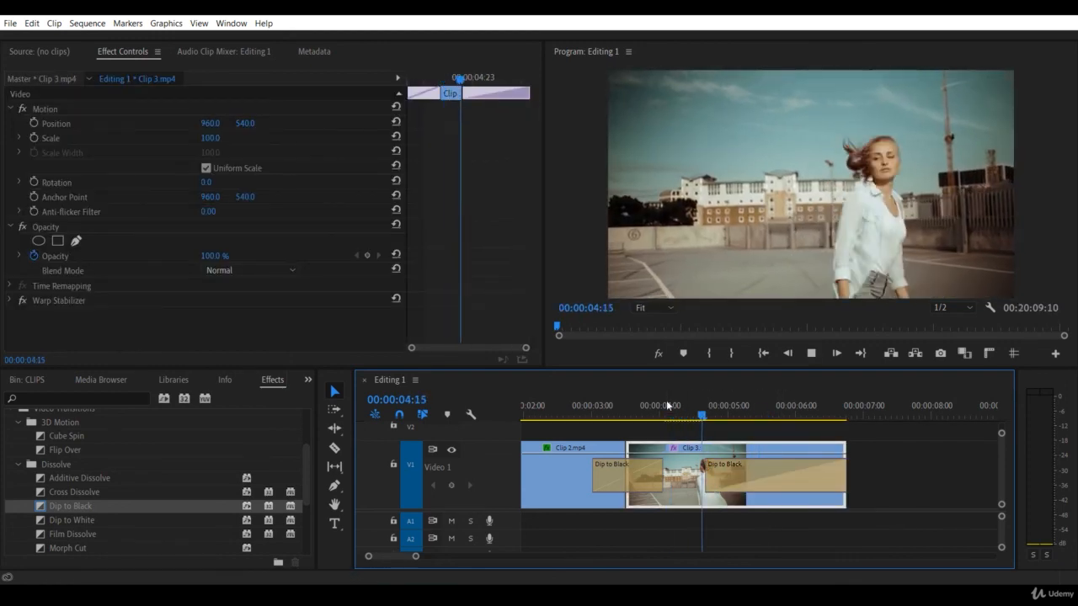
pyautogui.click(687, 403)
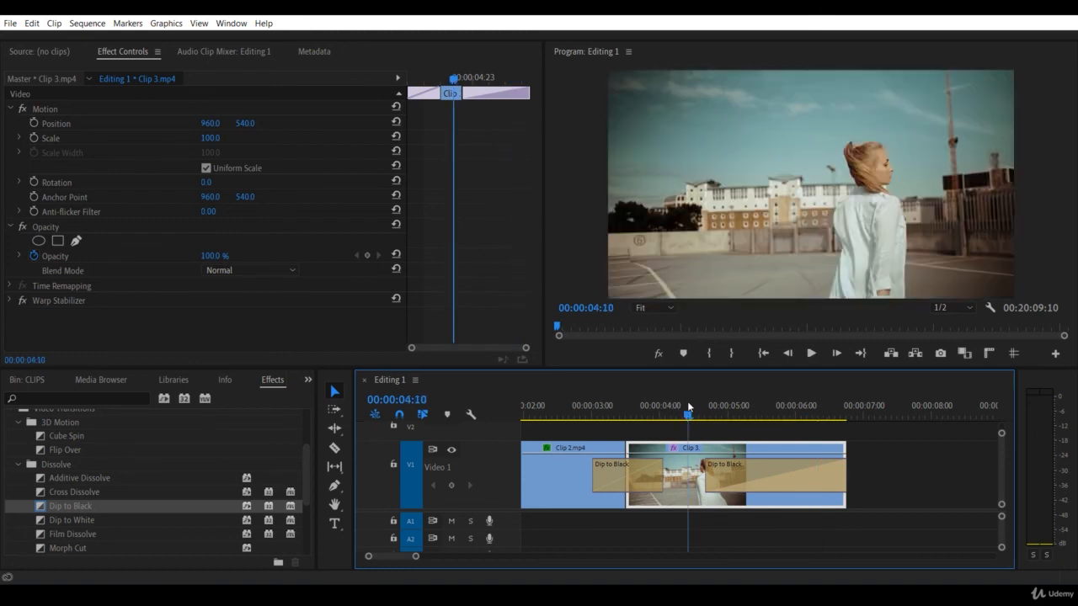
pyautogui.press('space')
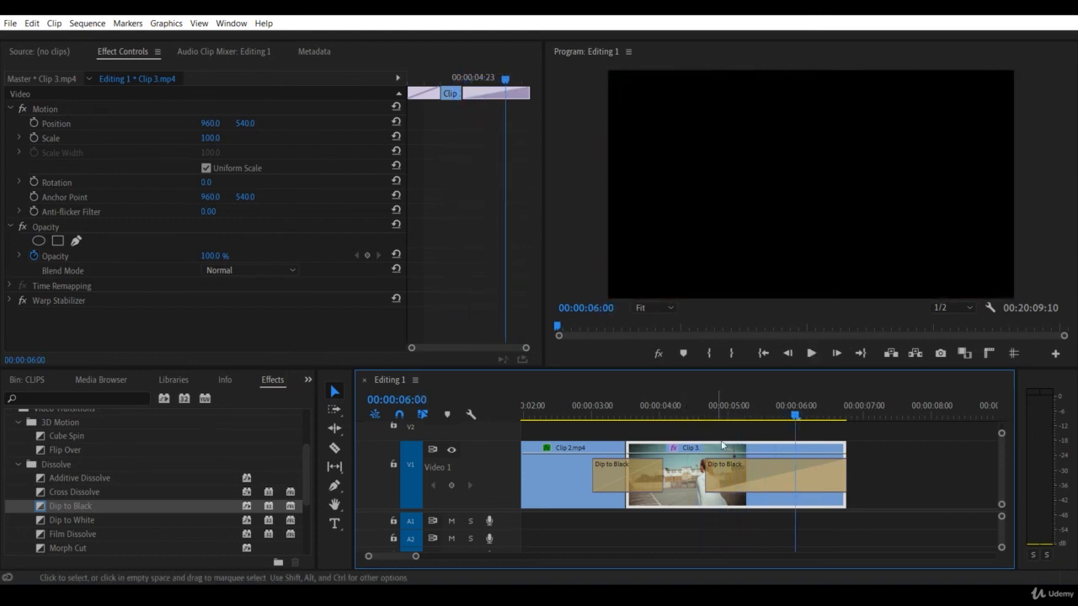
# - Shorten the Dip to Black at the end of Clip 3 to about half a second and play it back from 00:00:05:17
pyautogui.moveTo(712, 477); pyautogui.dragTo(821, 479)
pyautogui.click(778, 410)
pyautogui.press('space')
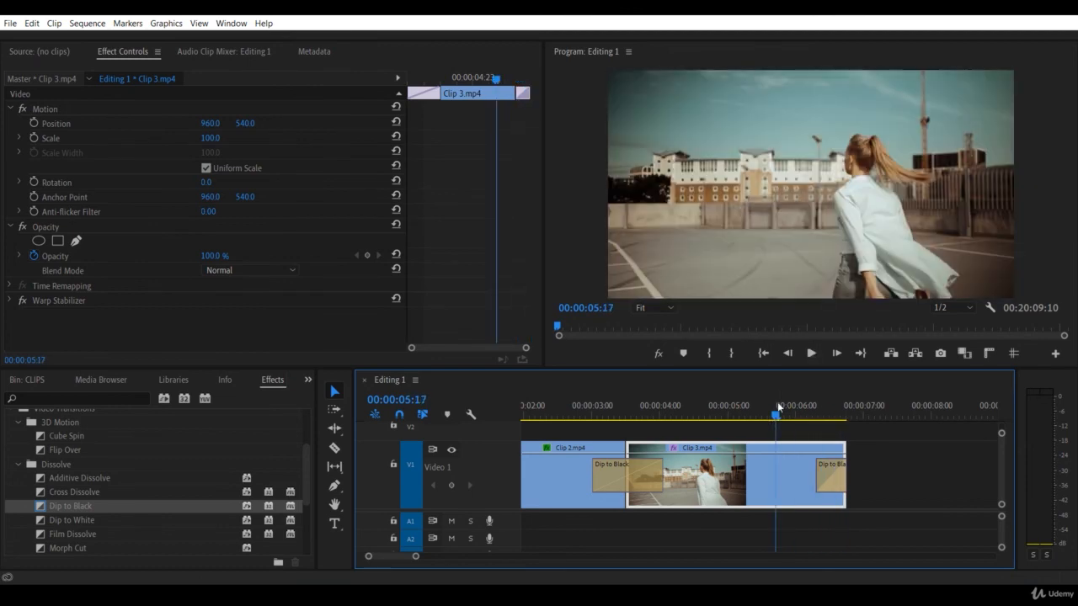